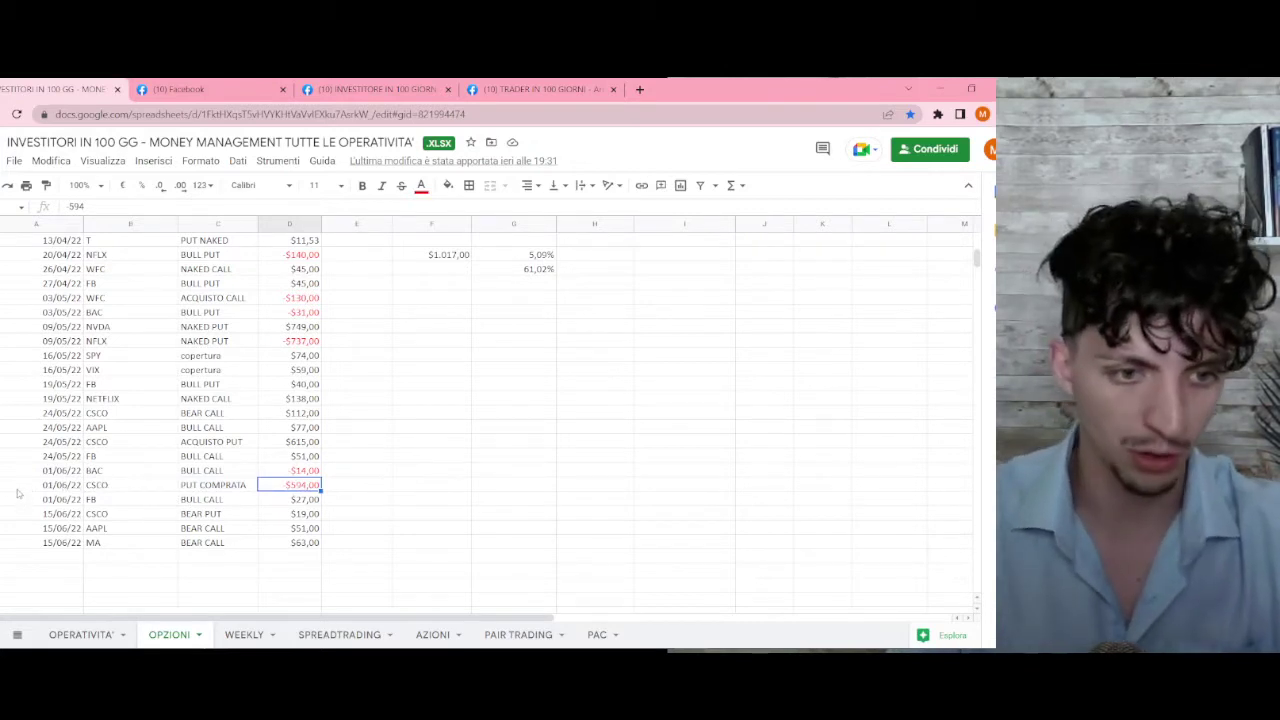
- Fill the 01/06/22 CSCO PUT COMPRATA row from date to P&L with the theme's medium blue
left_click_drag(20, 470, 295, 492)
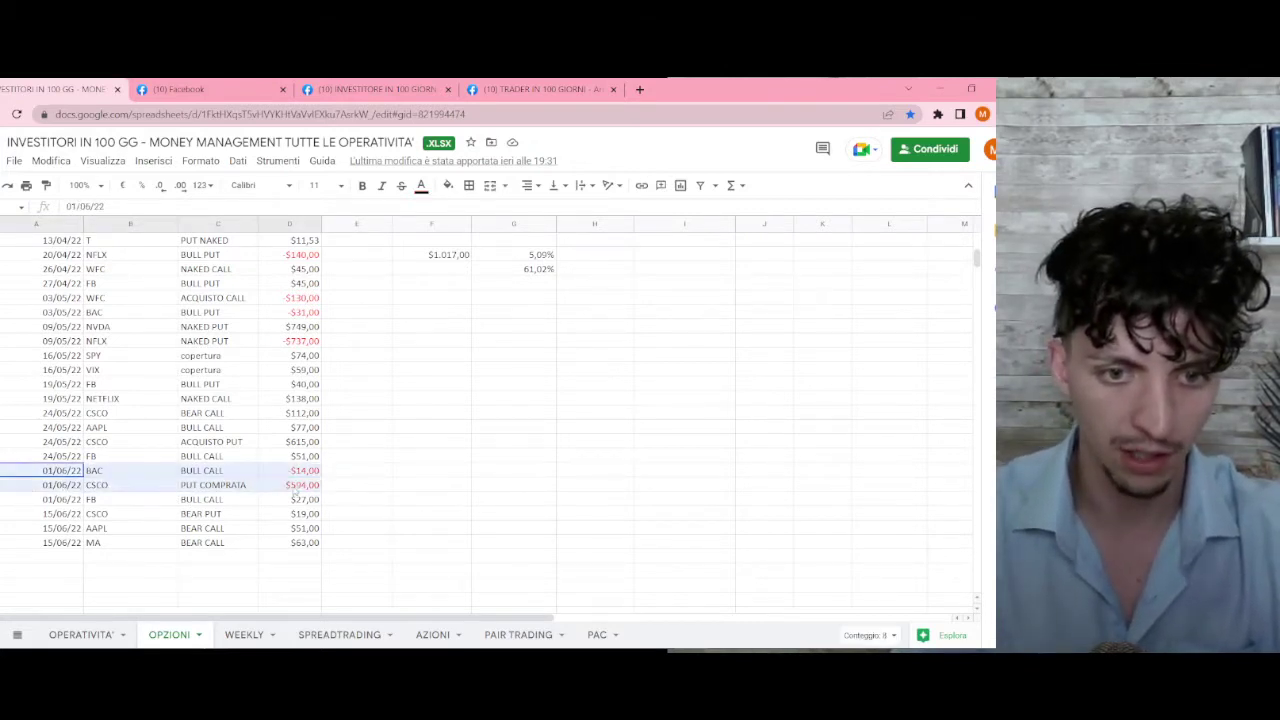
left_click(296, 486)
left_click_drag(30, 488, 300, 486)
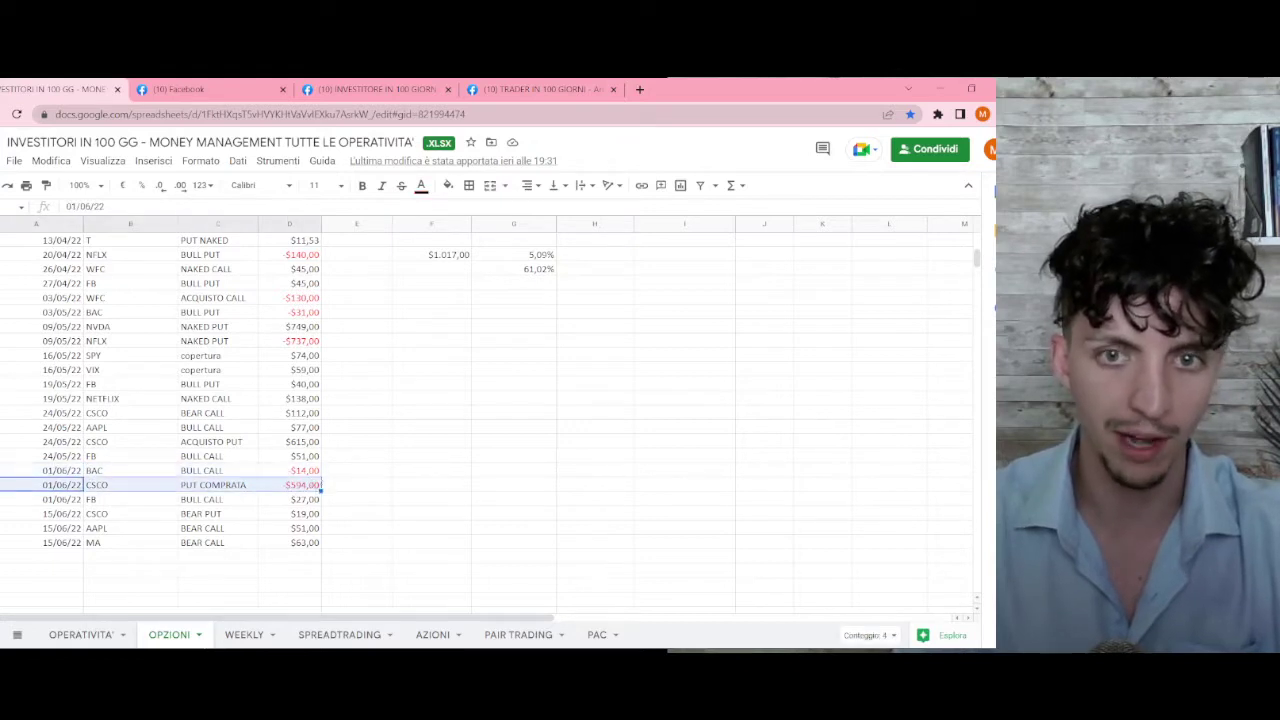
left_click(449, 186)
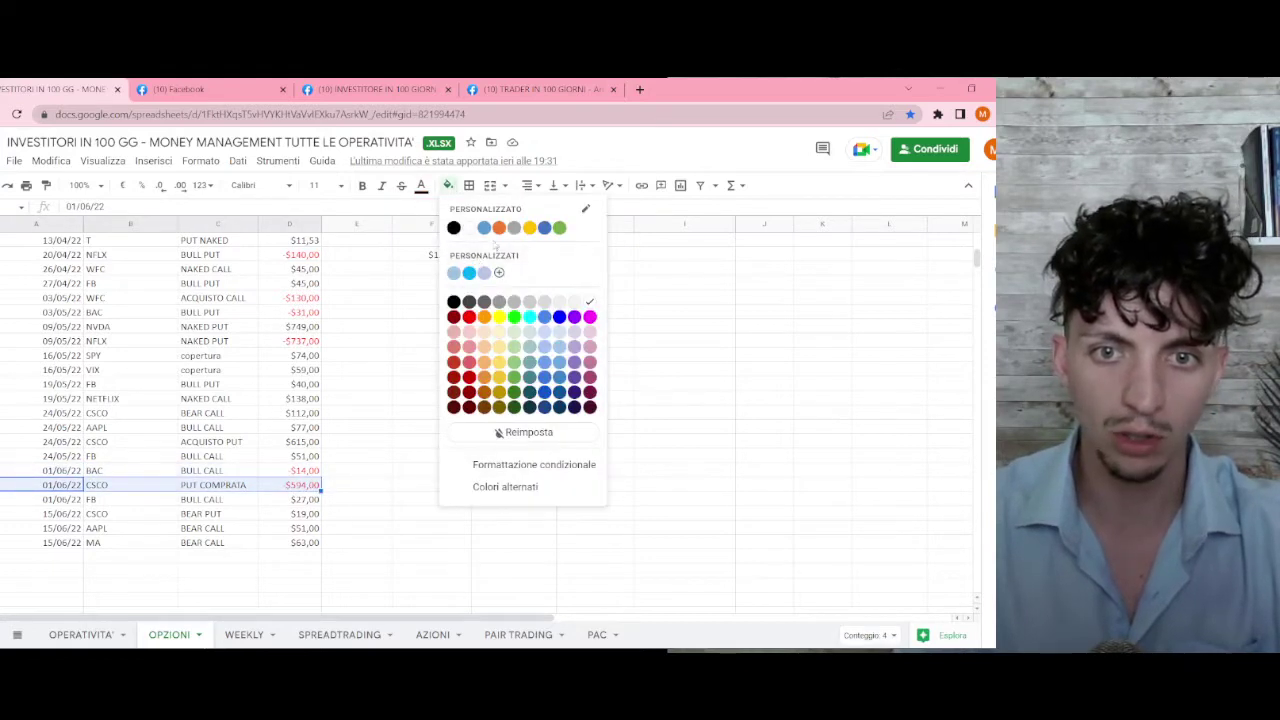
left_click(484, 228)
- Give the 24/05/22 CSCO ACQUISTO PUT row the same medium blue fill across its four columns
left_click_drag(33, 447, 300, 445)
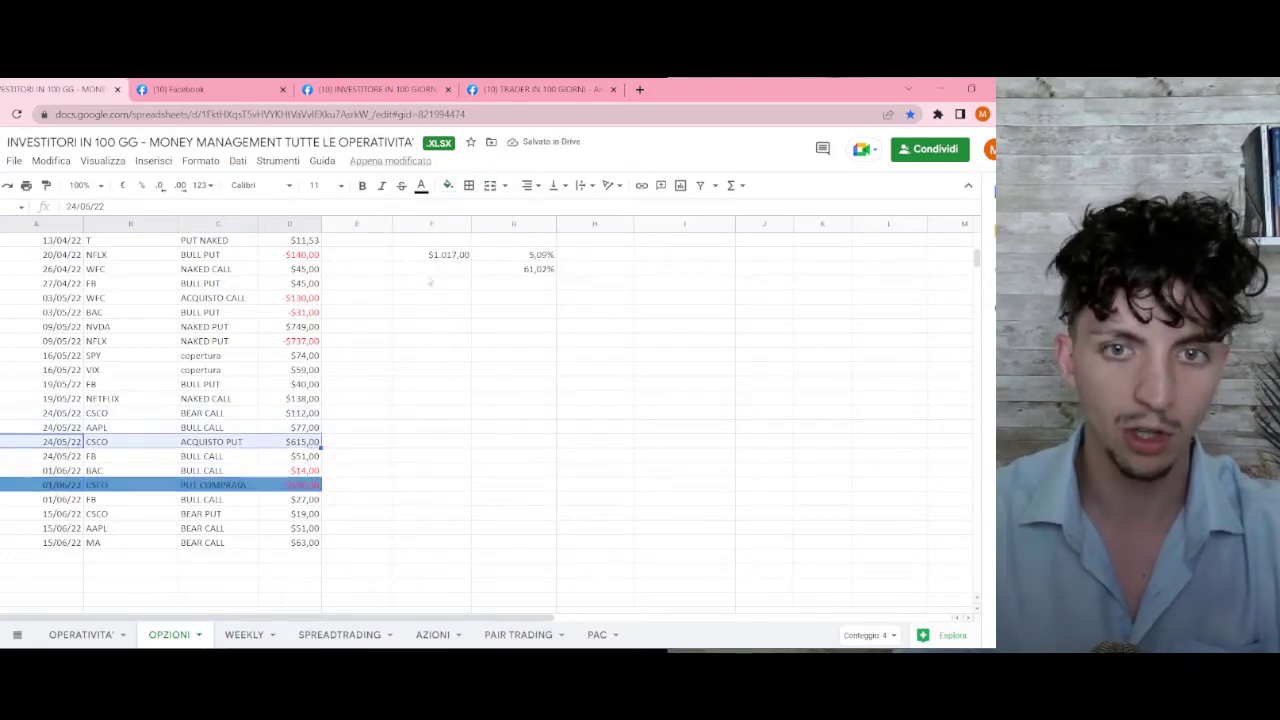
left_click(449, 186)
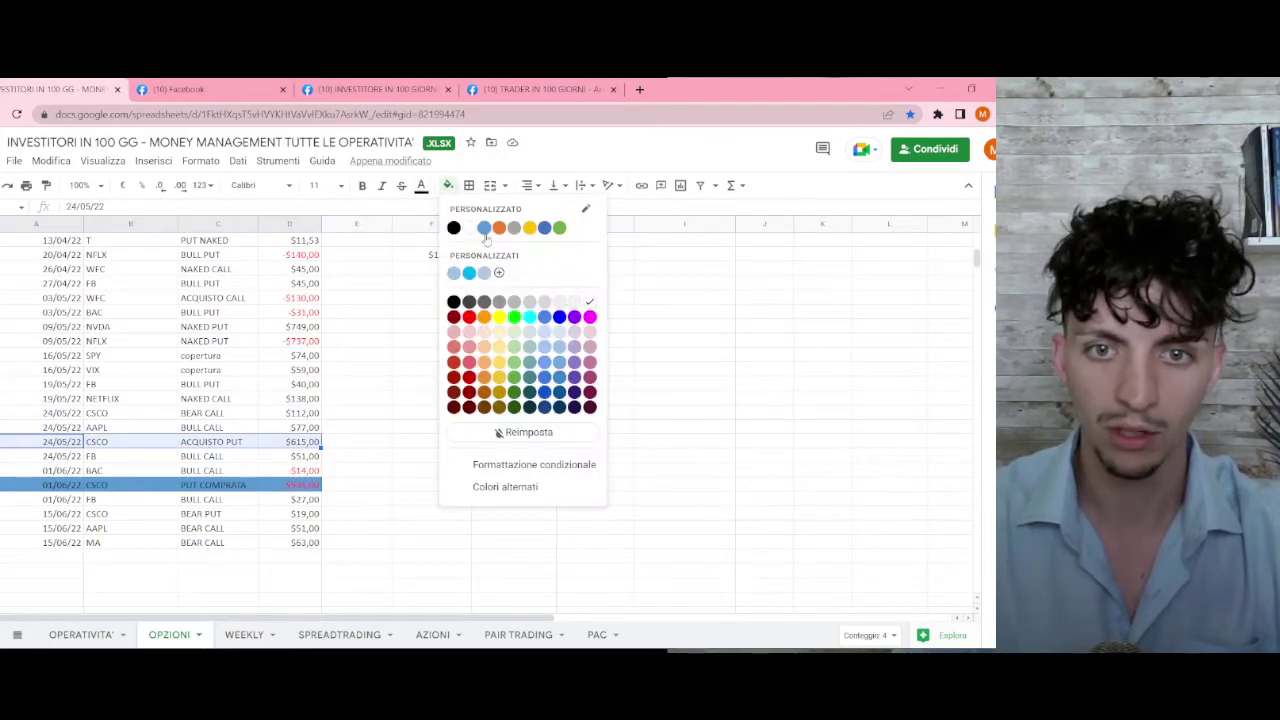
left_click(484, 228)
left_click(415, 401)
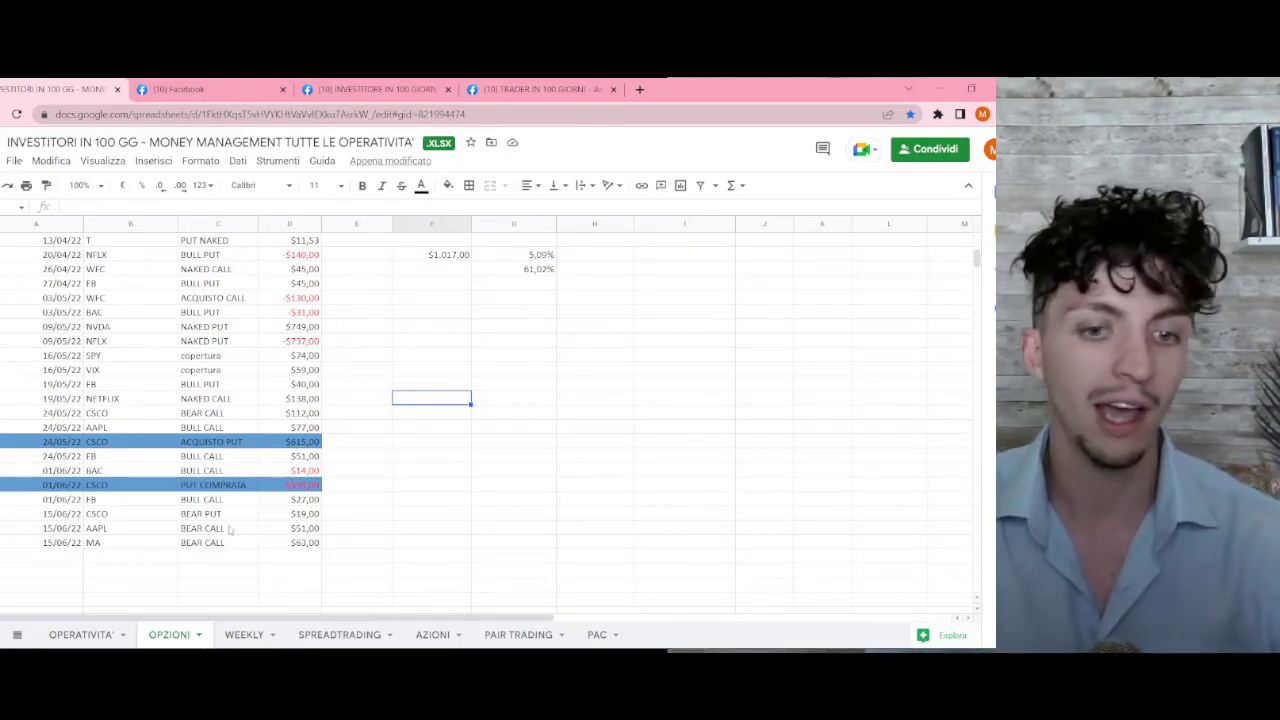
- Review the latest closed option trades, checking the dates and P&L of the three 15/06/22 entries
left_click(60, 500)
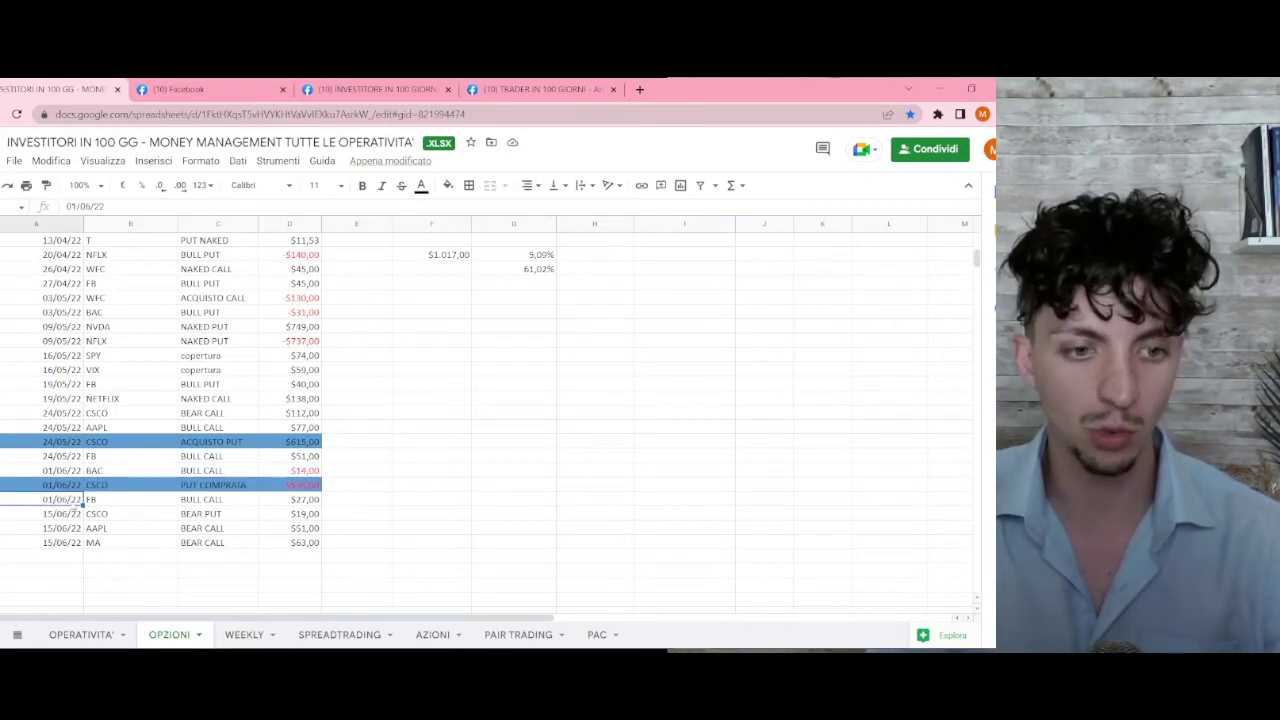
left_click(60, 514)
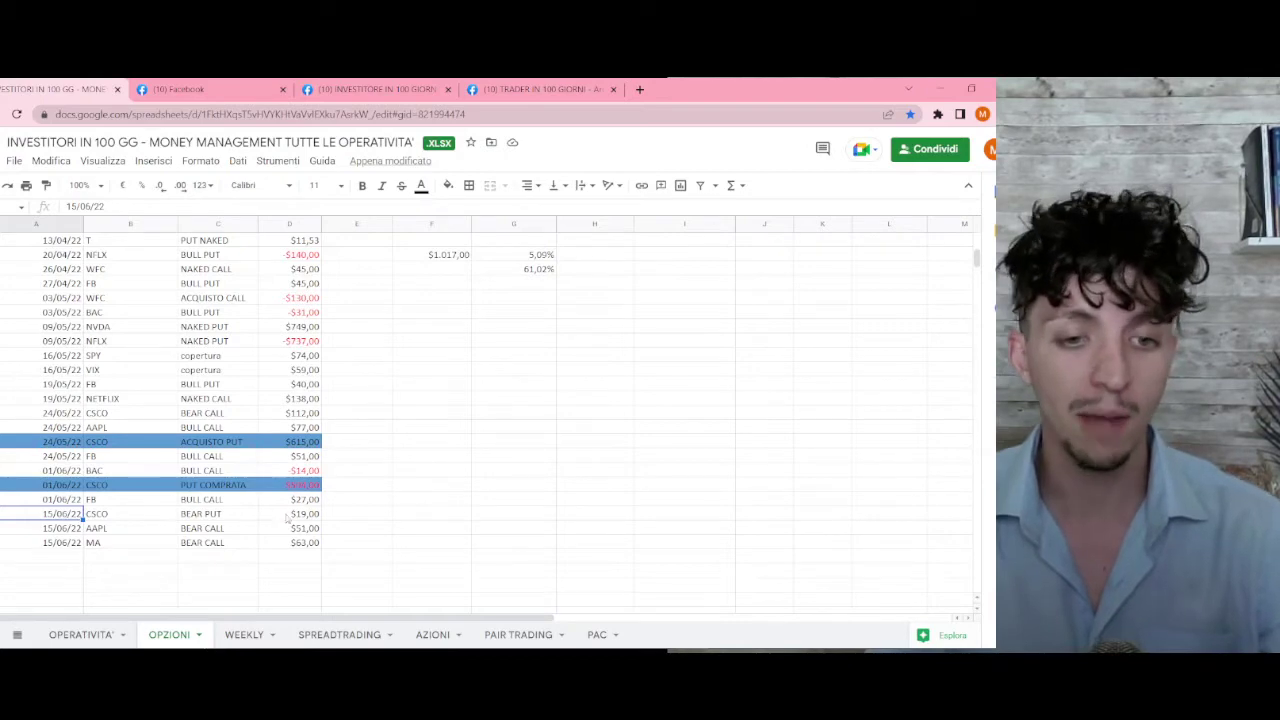
left_click_drag(65, 518, 68, 542)
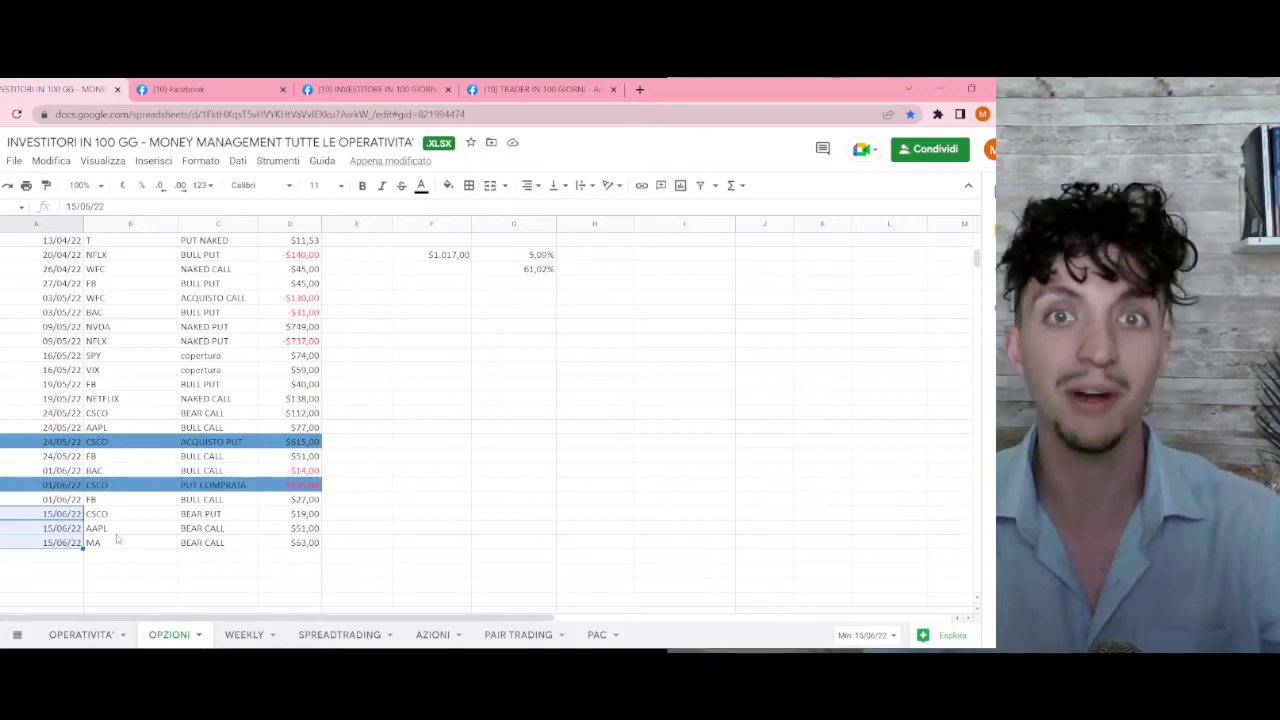
left_click_drag(303, 514, 283, 541)
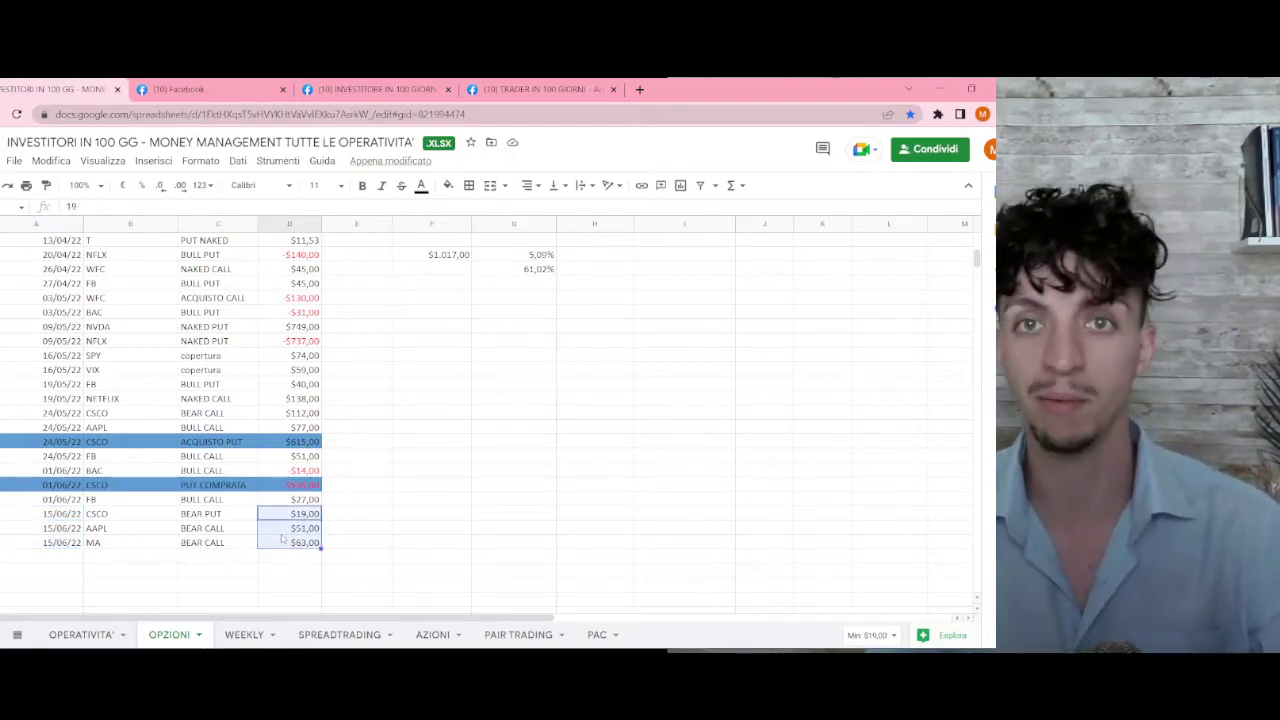
scroll(283, 540, "down", 1)
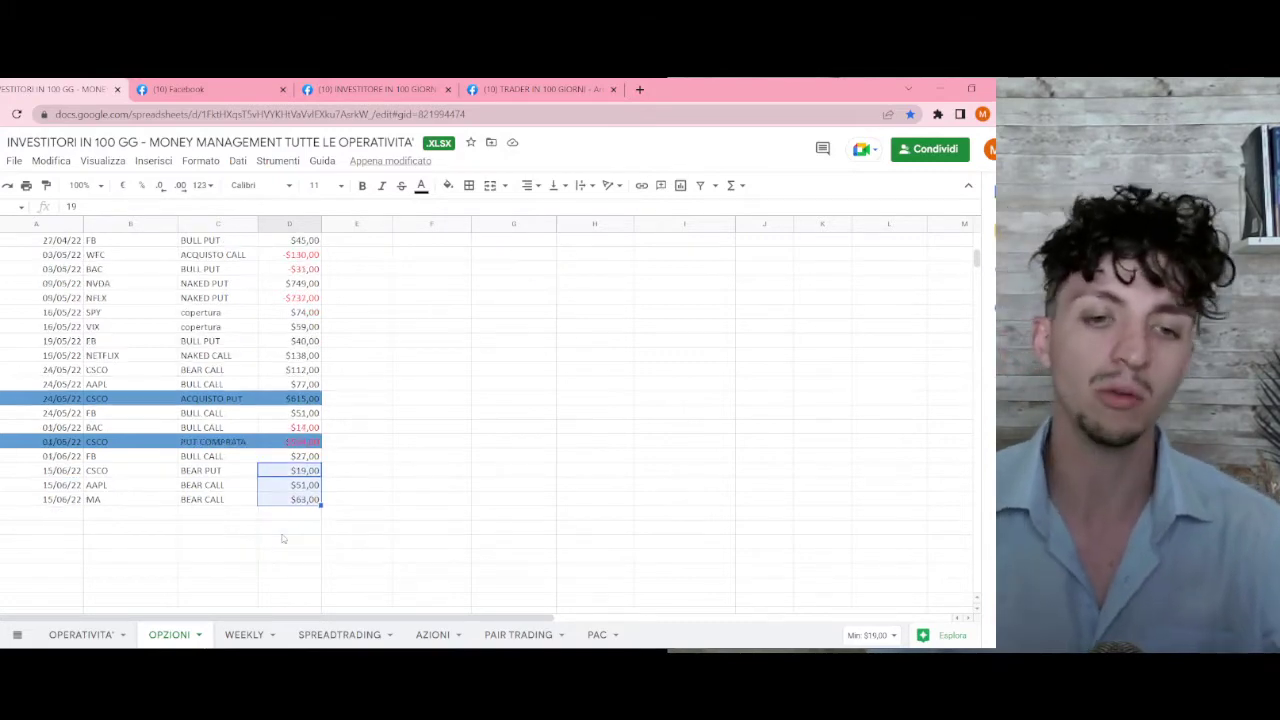
left_click(356, 500)
- Inspect the TOTALE P&L formula in E46 and check which rows its sum range covers
scroll(378, 509, "up", 2)
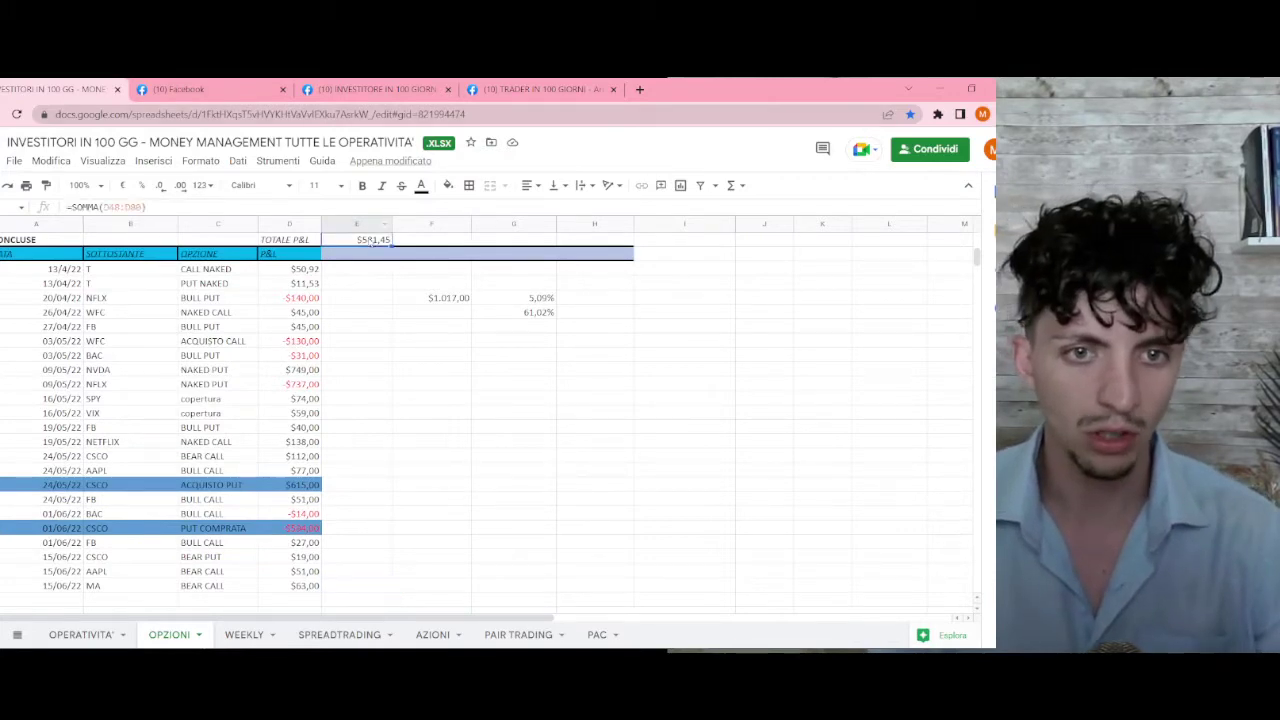
left_click(372, 240)
scroll(365, 258, "up", 1)
scroll(355, 283, "down", 1)
scroll(355, 283, "up", 1)
double_click(358, 283)
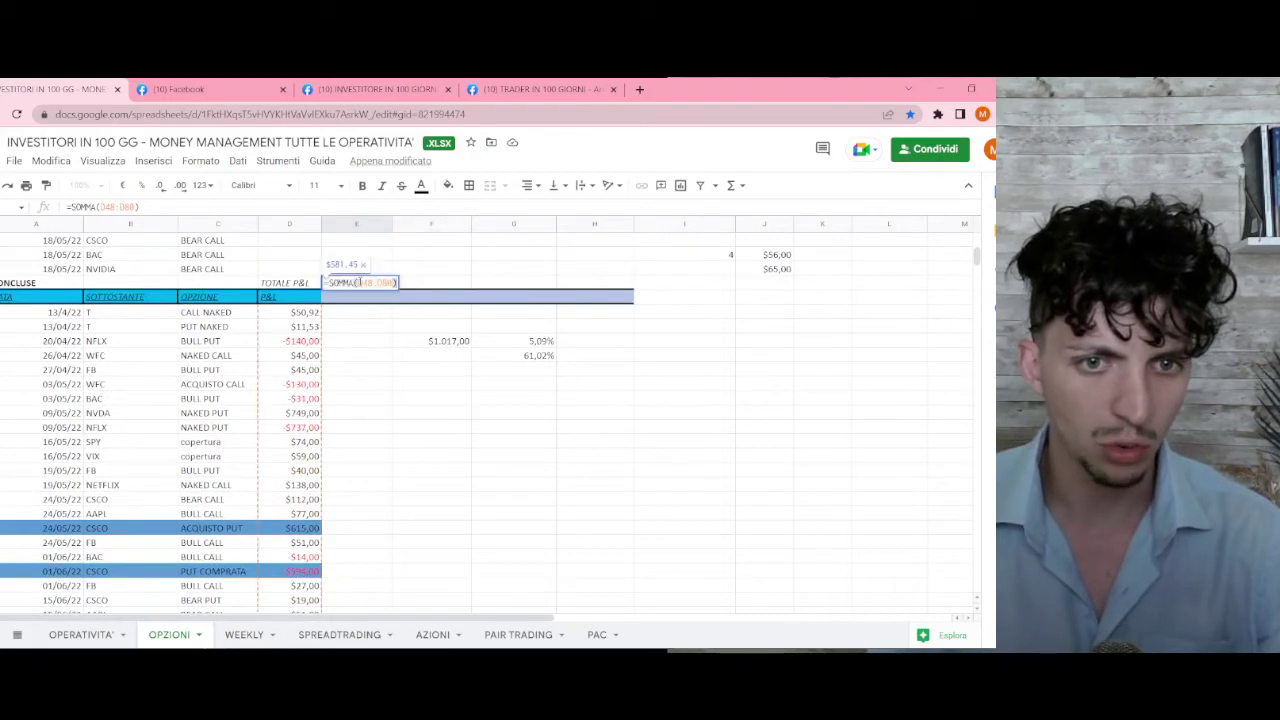
scroll(355, 410, "down", 8)
scroll(355, 410, "up", 8)
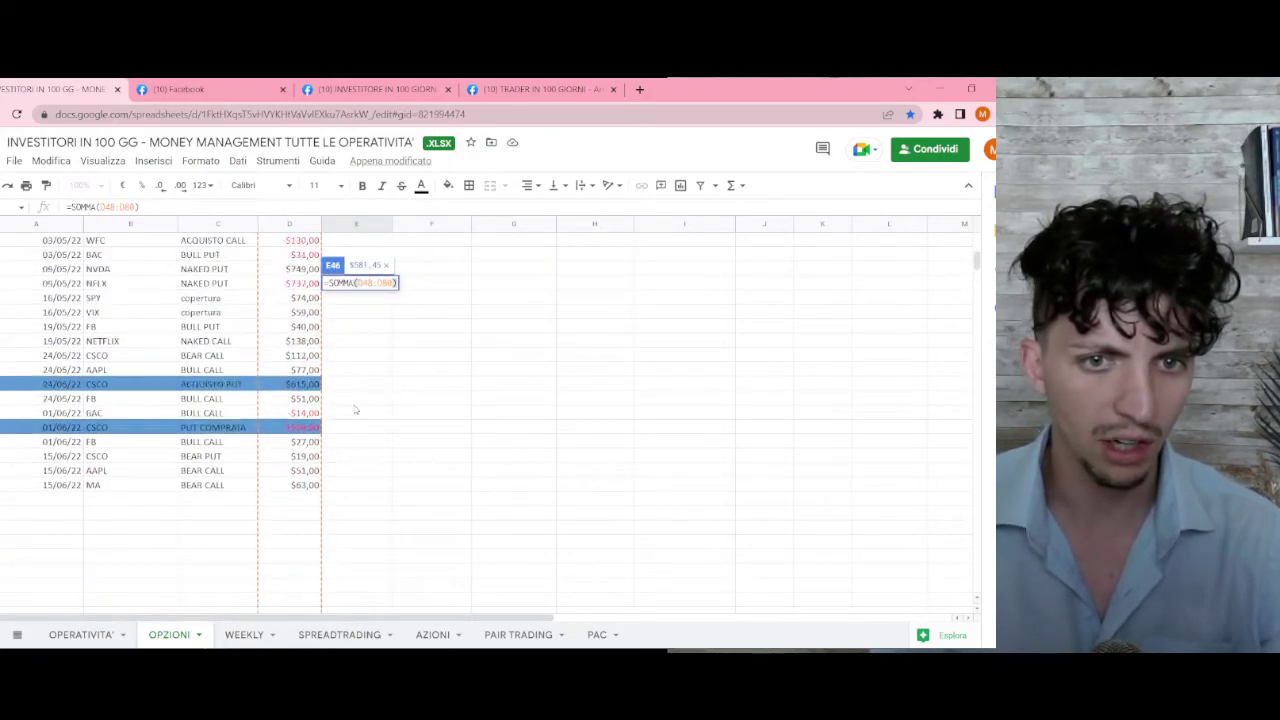
key("Return")
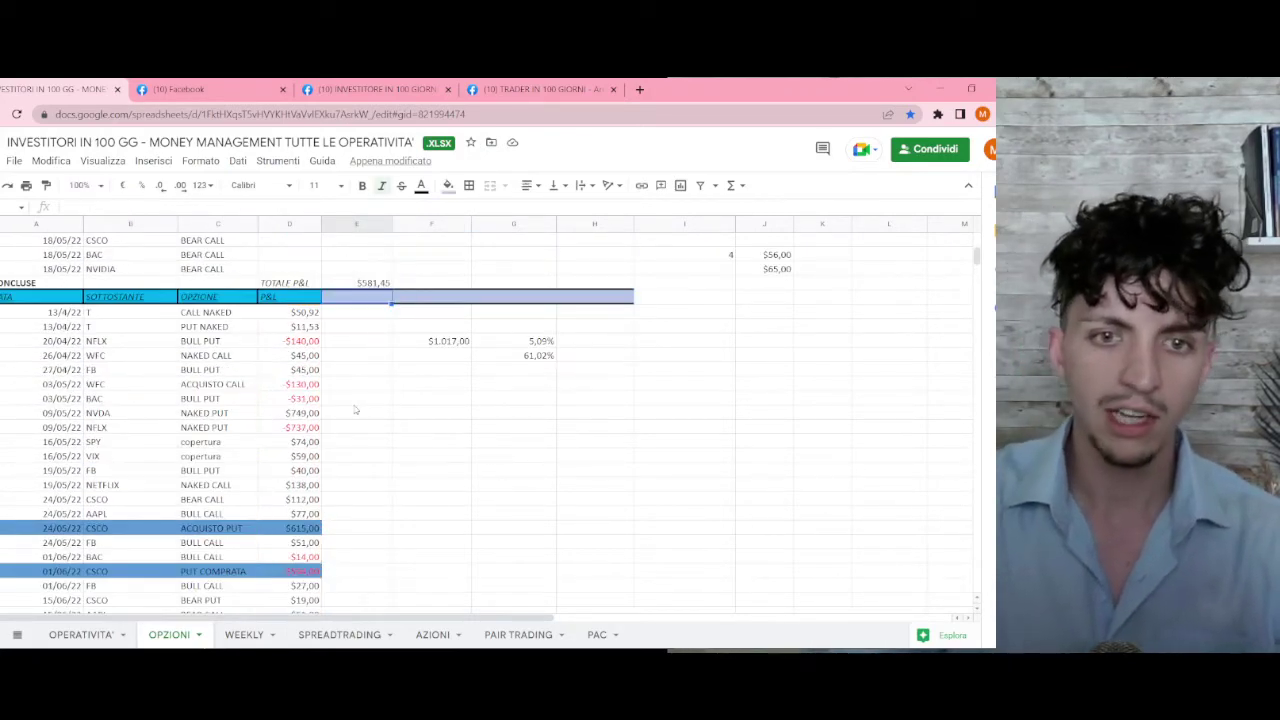
scroll(356, 411, "down", 1)
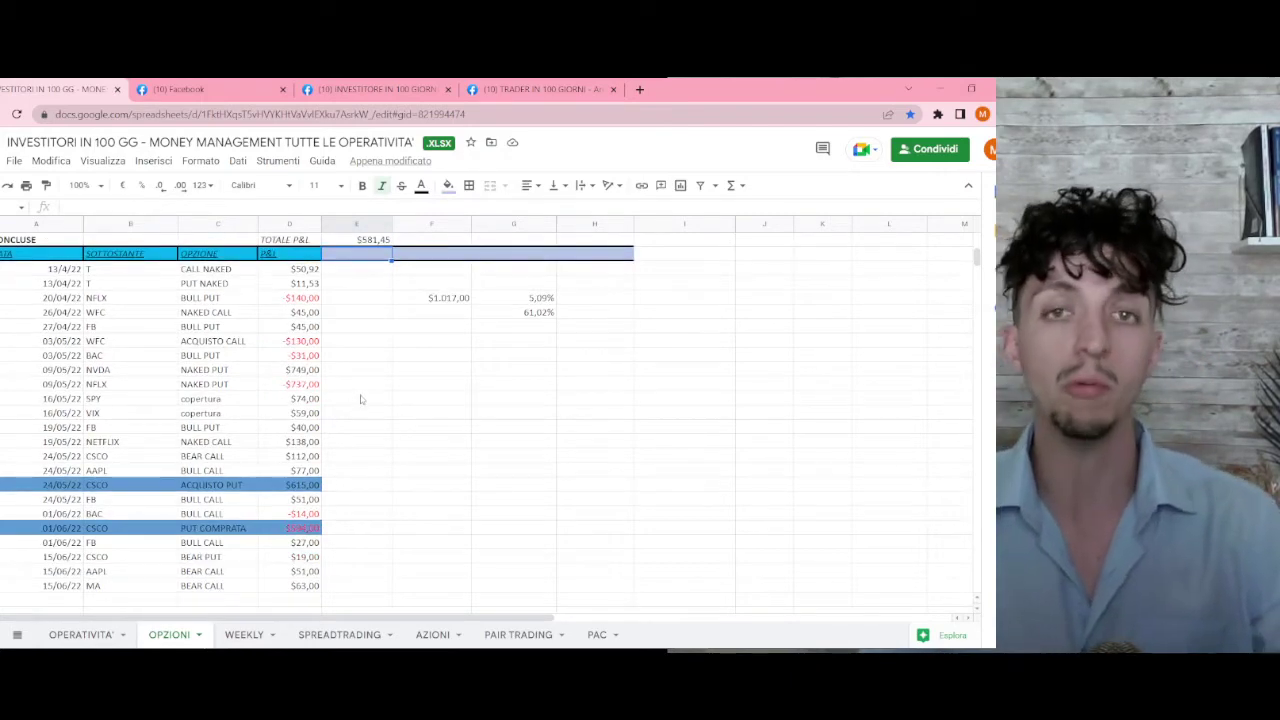
- Inspect the partial P&L sum in F50 and the two percentage return formulas in G50 and G51
scroll(368, 322, "up", 3)
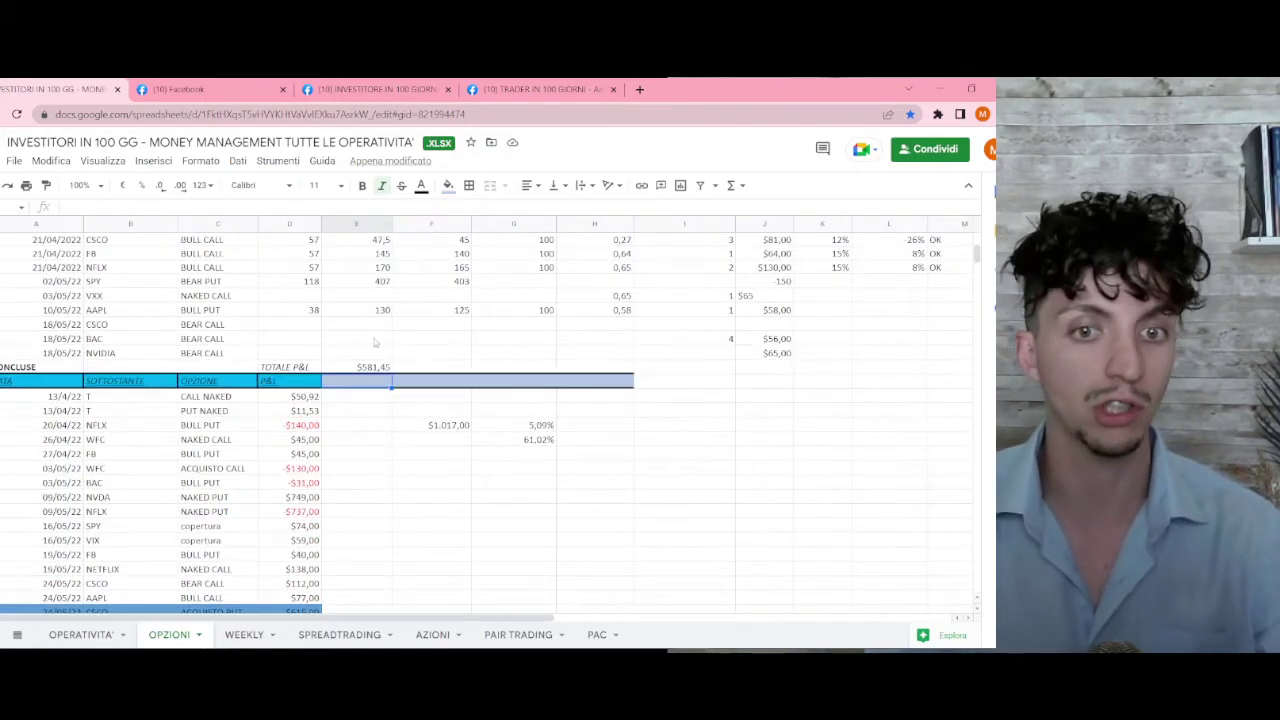
scroll(382, 400, "down", 1)
left_click(412, 388)
double_click(413, 388)
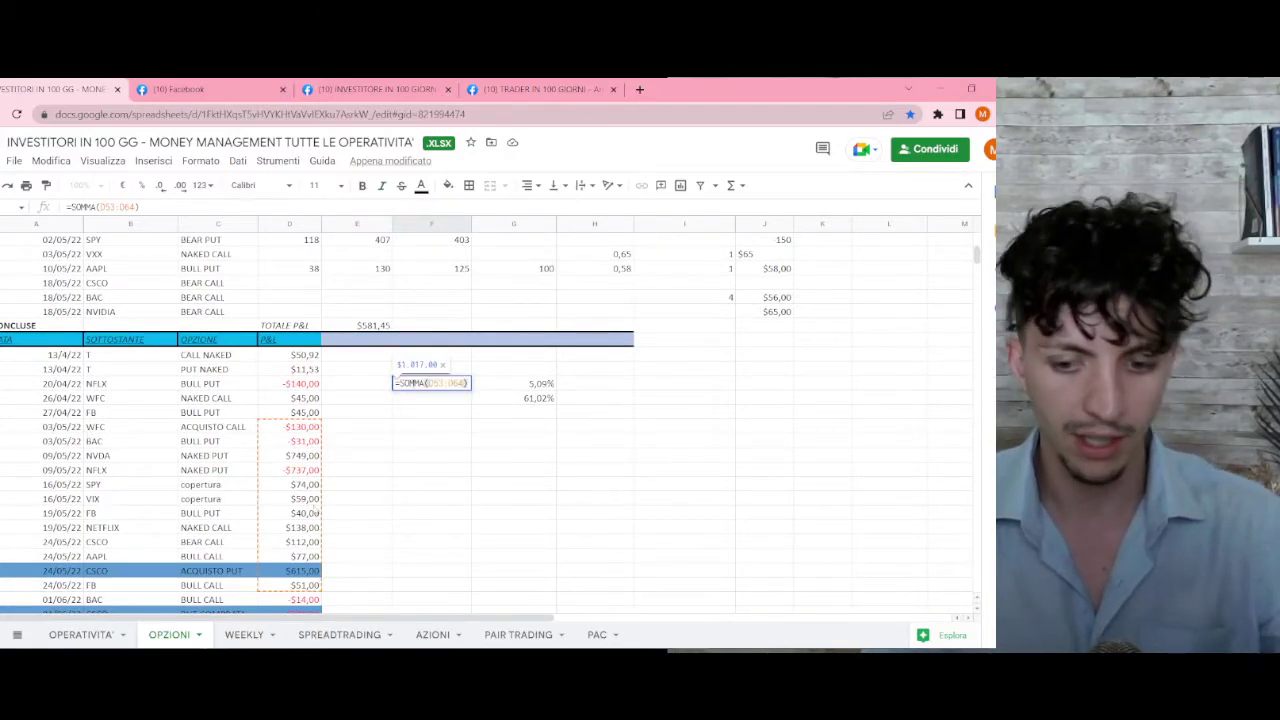
key("Return")
left_click(416, 385)
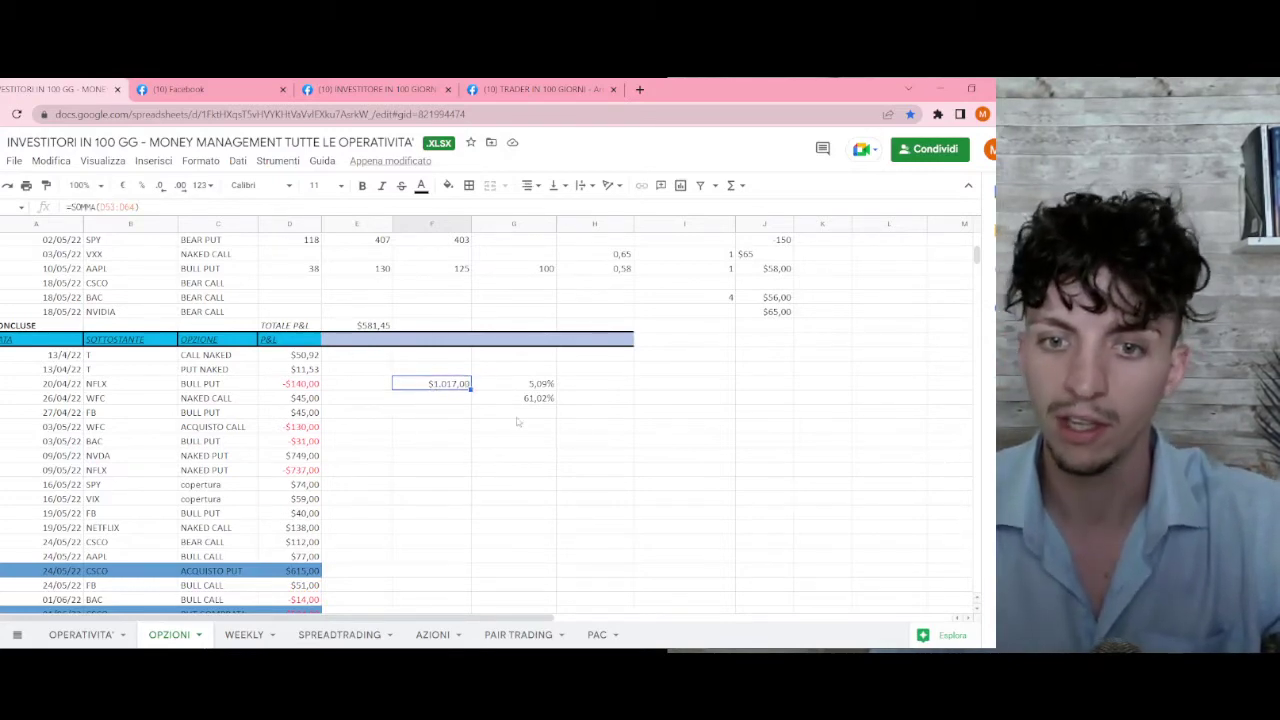
left_click(517, 384)
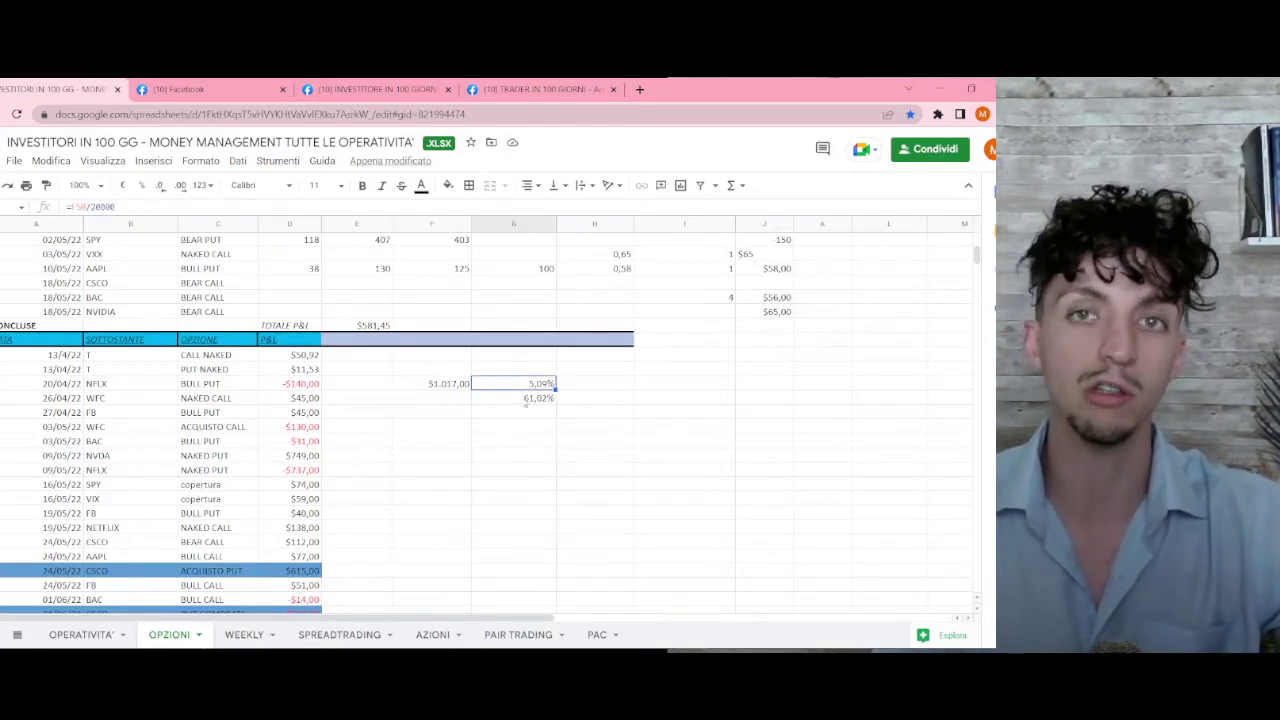
left_click(510, 399)
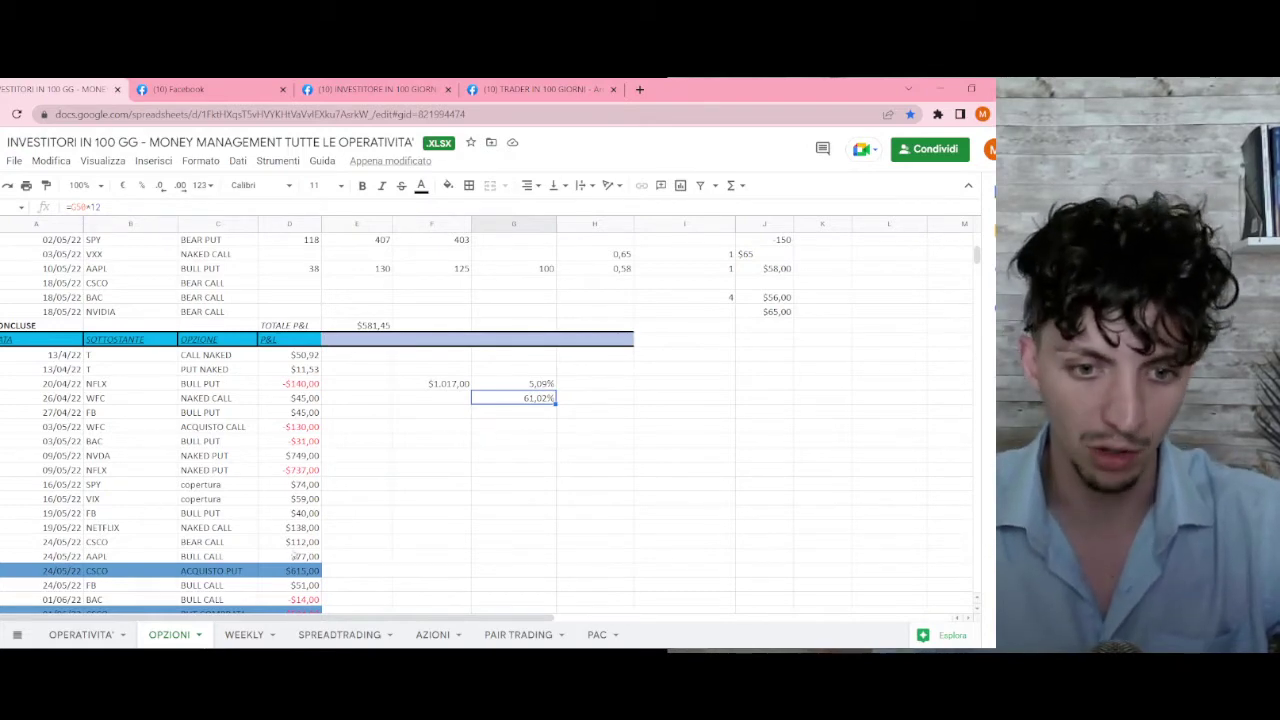
- Compare the P&L of the two blue CSCO put trades with the return percentages in G50 and G51
left_click(293, 571)
scroll(430, 530, "down", 2)
scroll(500, 460, "up", 2)
left_click(528, 399)
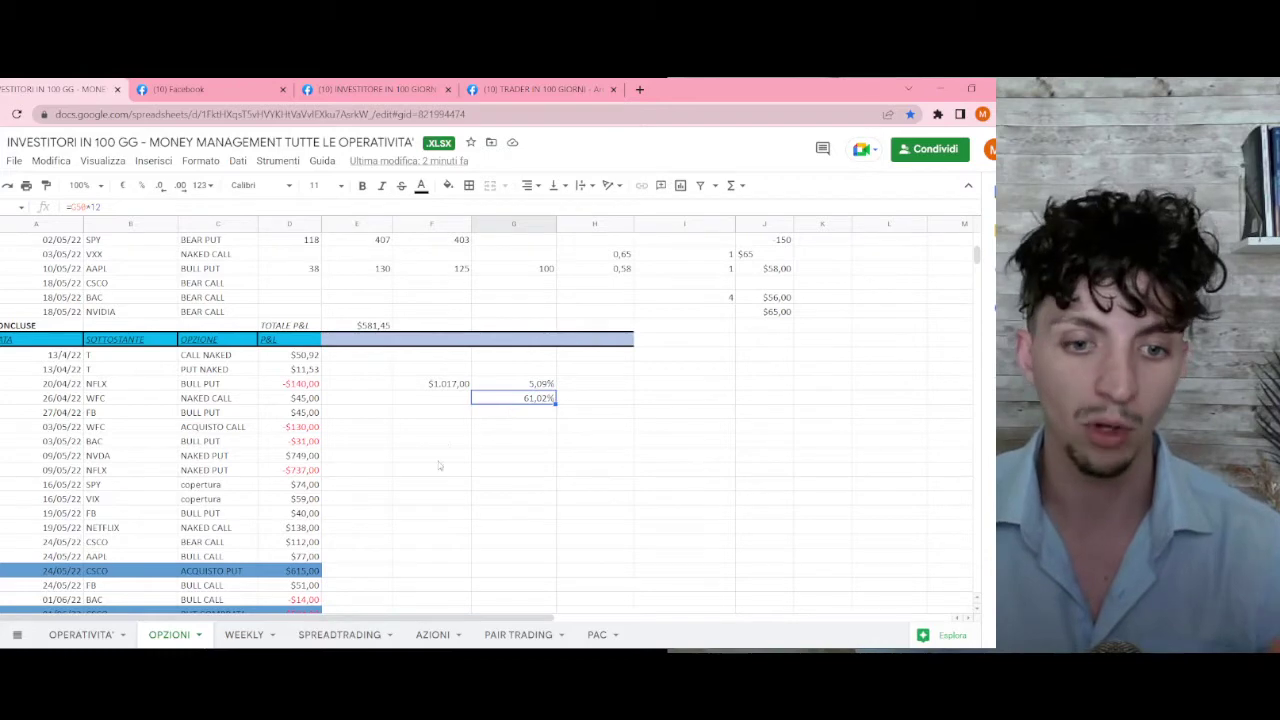
scroll(430, 440, "down", 2)
left_click(540, 298)
scroll(286, 568, "down", 2)
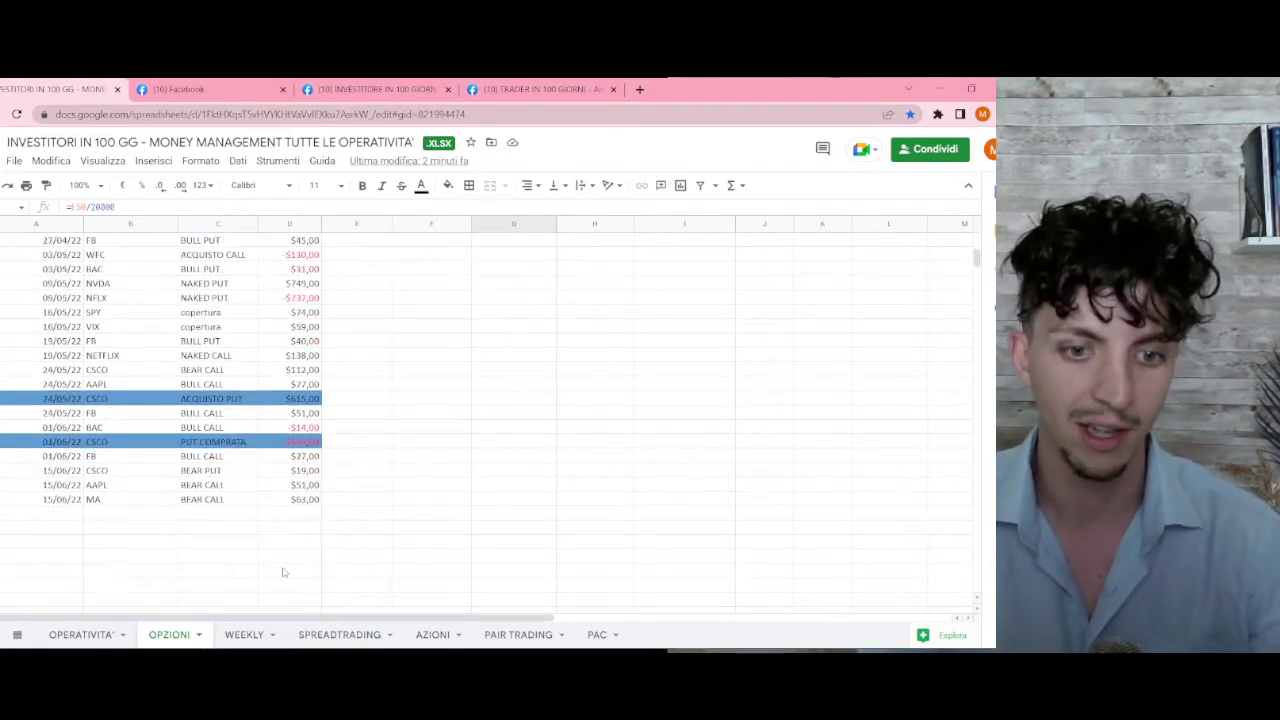
scroll(286, 440, "up", 2)
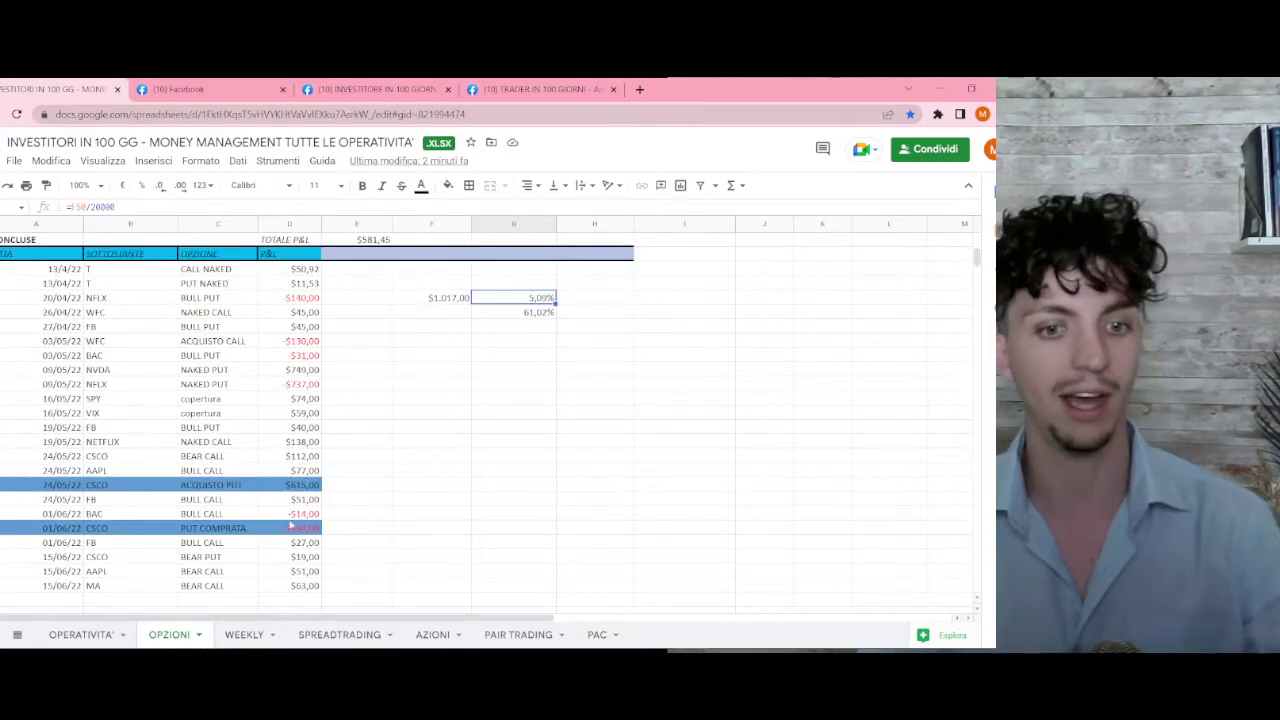
left_click(315, 530)
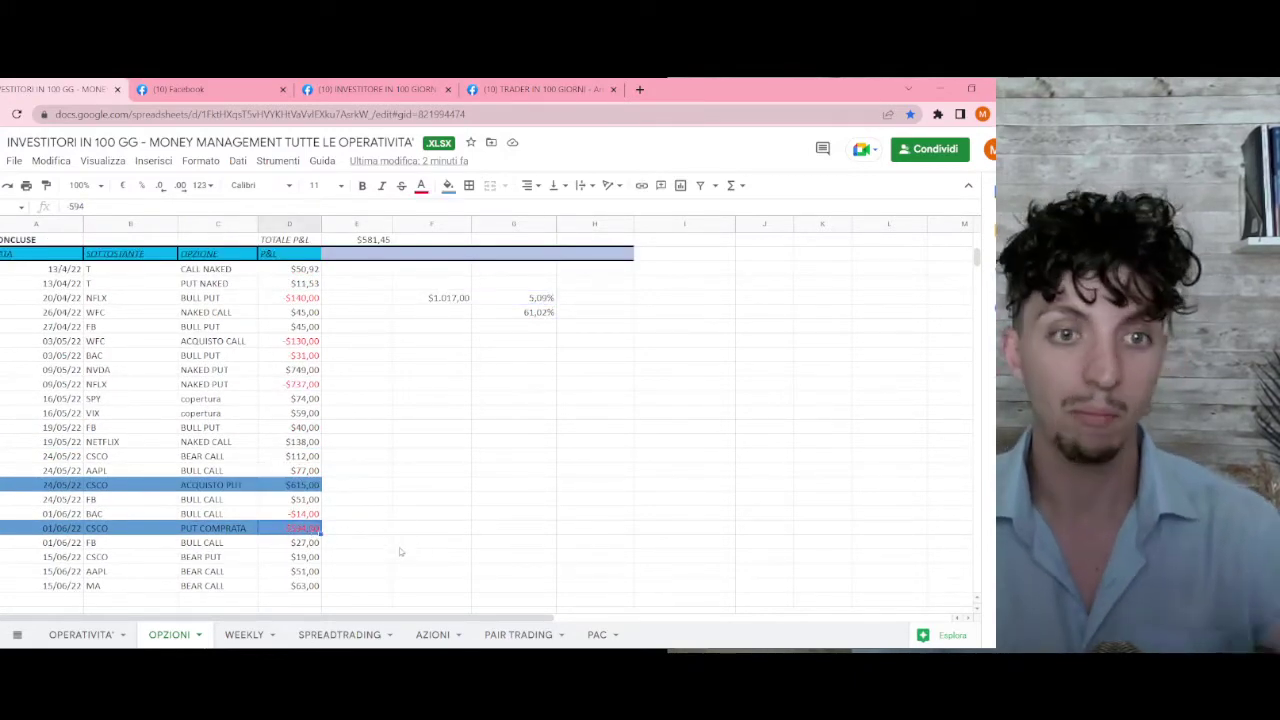
- Go to the WEEKLY sheet and select the dates and P&L of the closed trades from 7/6/2022 to 14/6/2022
scroll(403, 547, "up", 1)
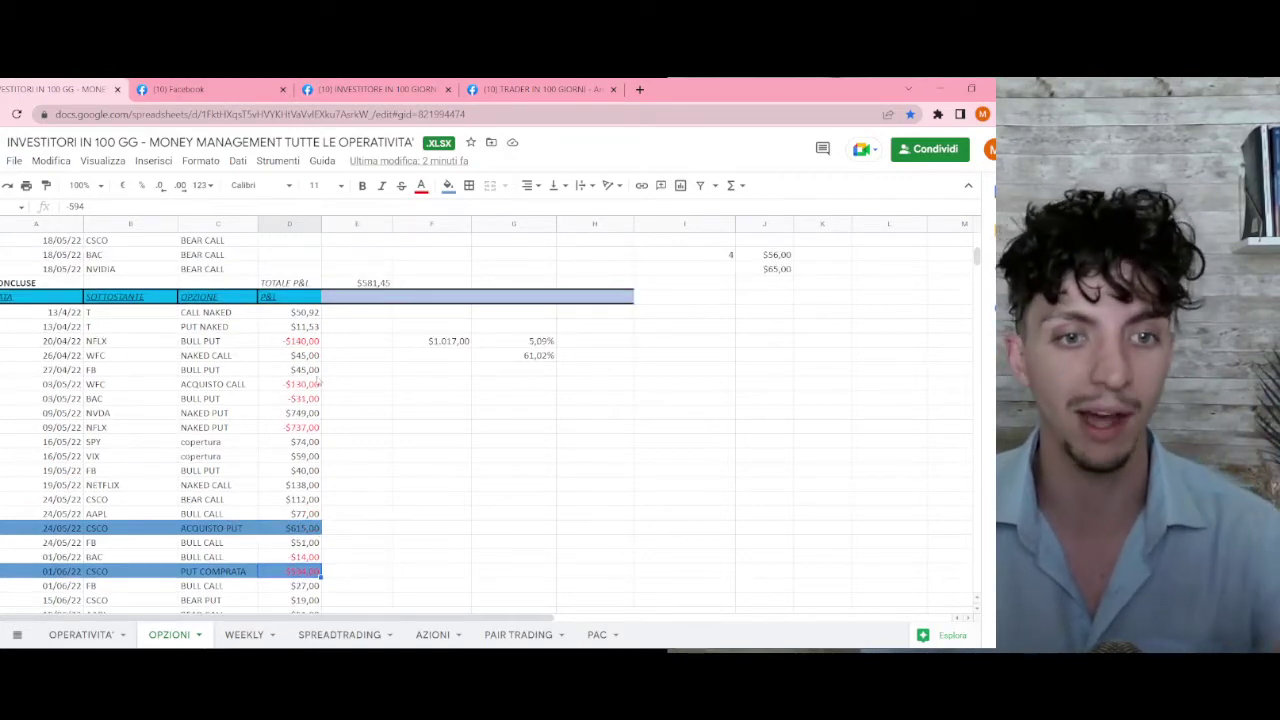
scroll(350, 405, "down", 2)
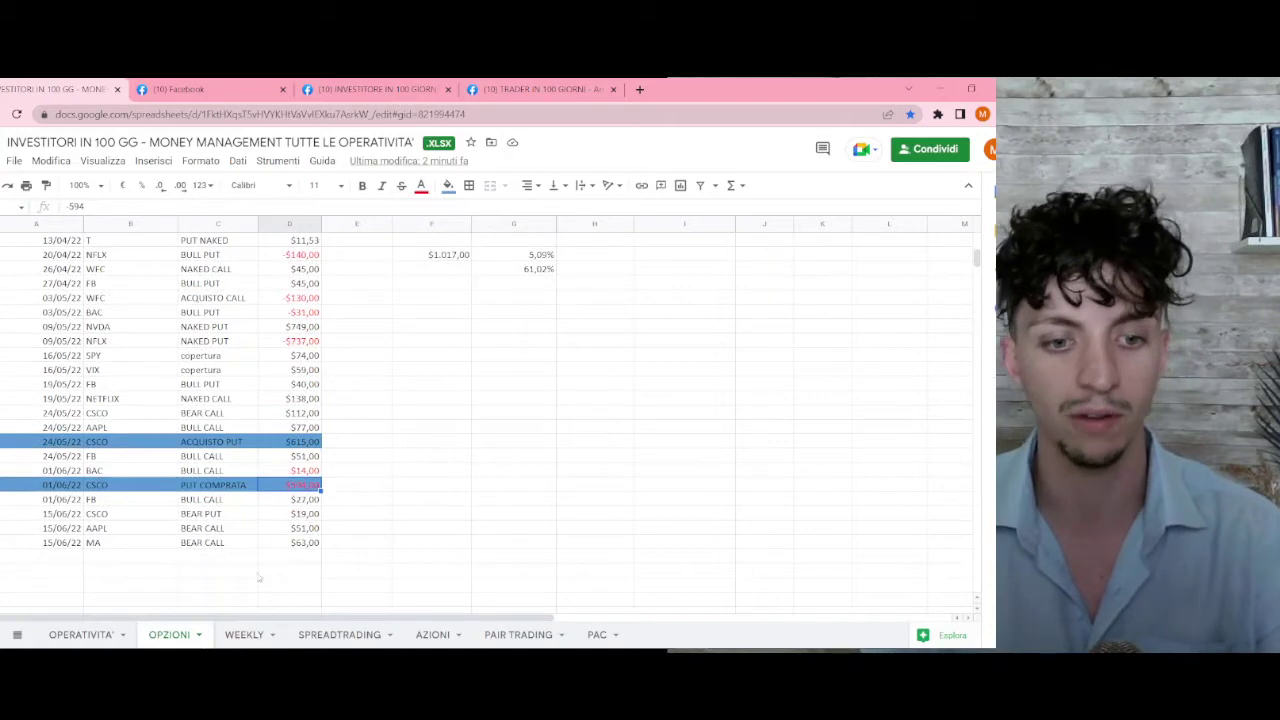
left_click(246, 640)
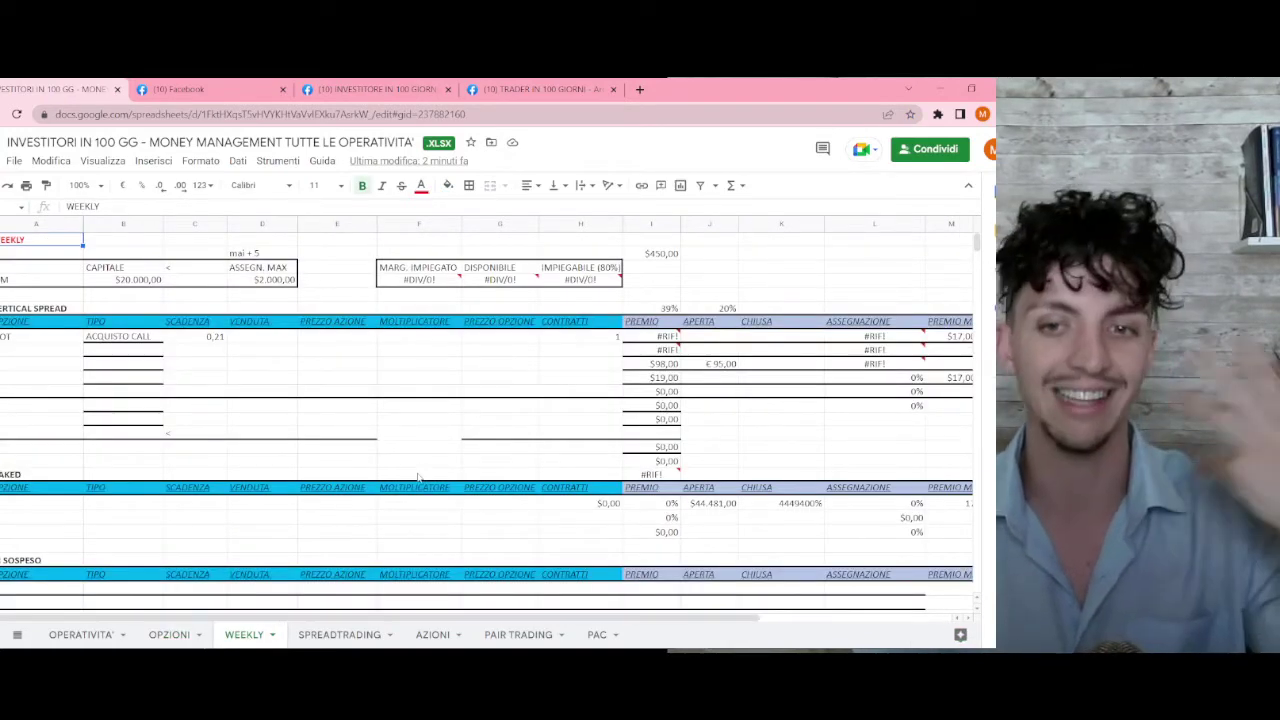
scroll(275, 485, "down", 1)
scroll(275, 485, "down", 10)
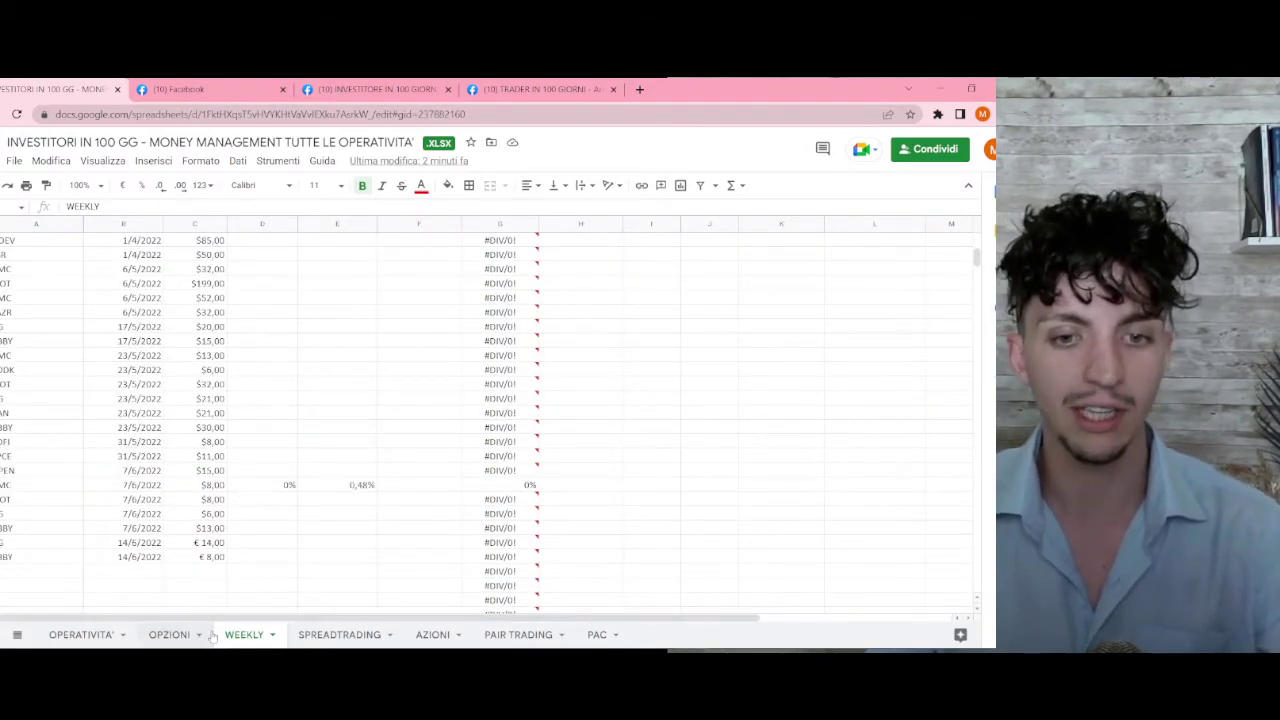
scroll(214, 500, "up", 1)
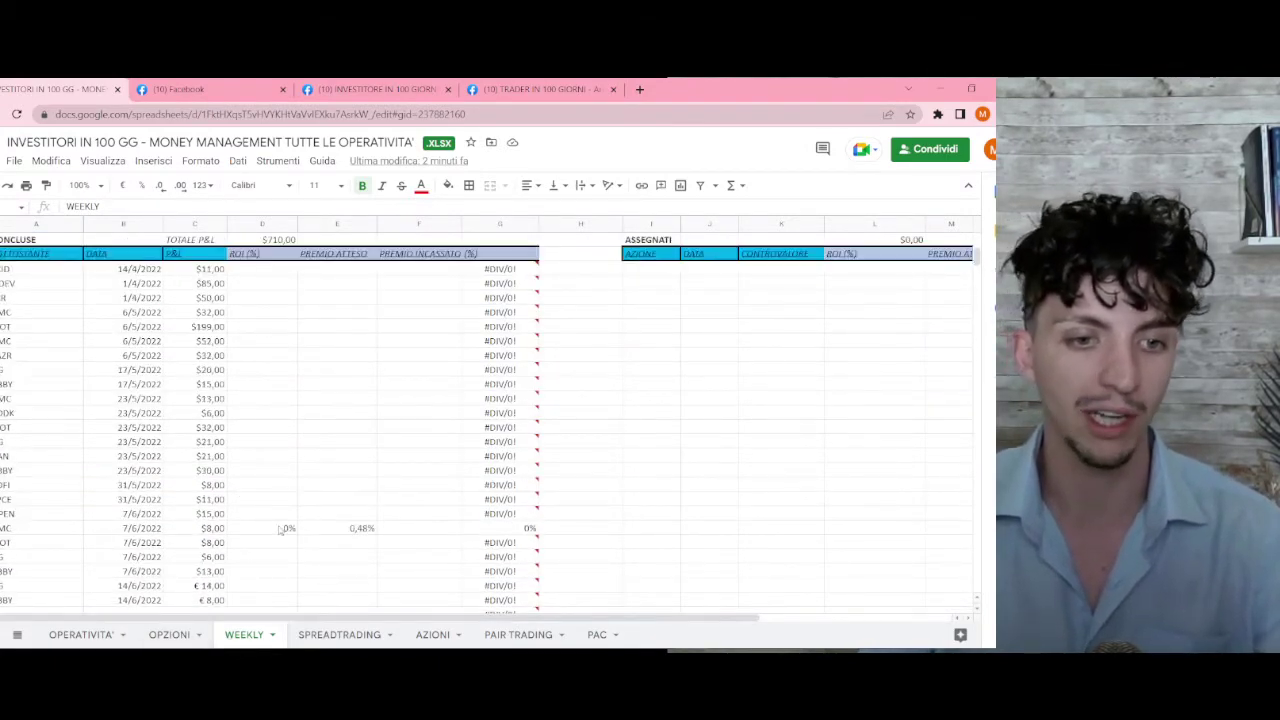
left_click_drag(140, 513, 205, 556)
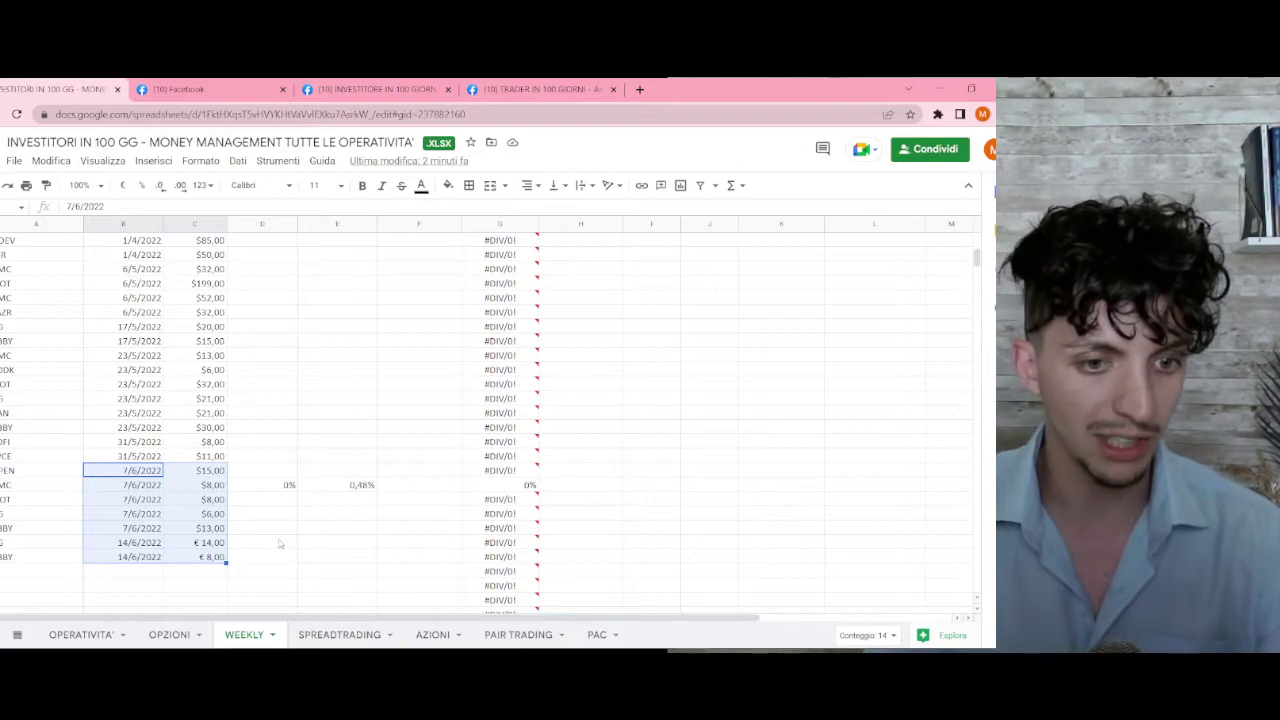
- Add a SOMMA formula two rows below the last closed trade, totalling the P&L from 7/6/2022 to 14/6/2022
left_click(212, 572)
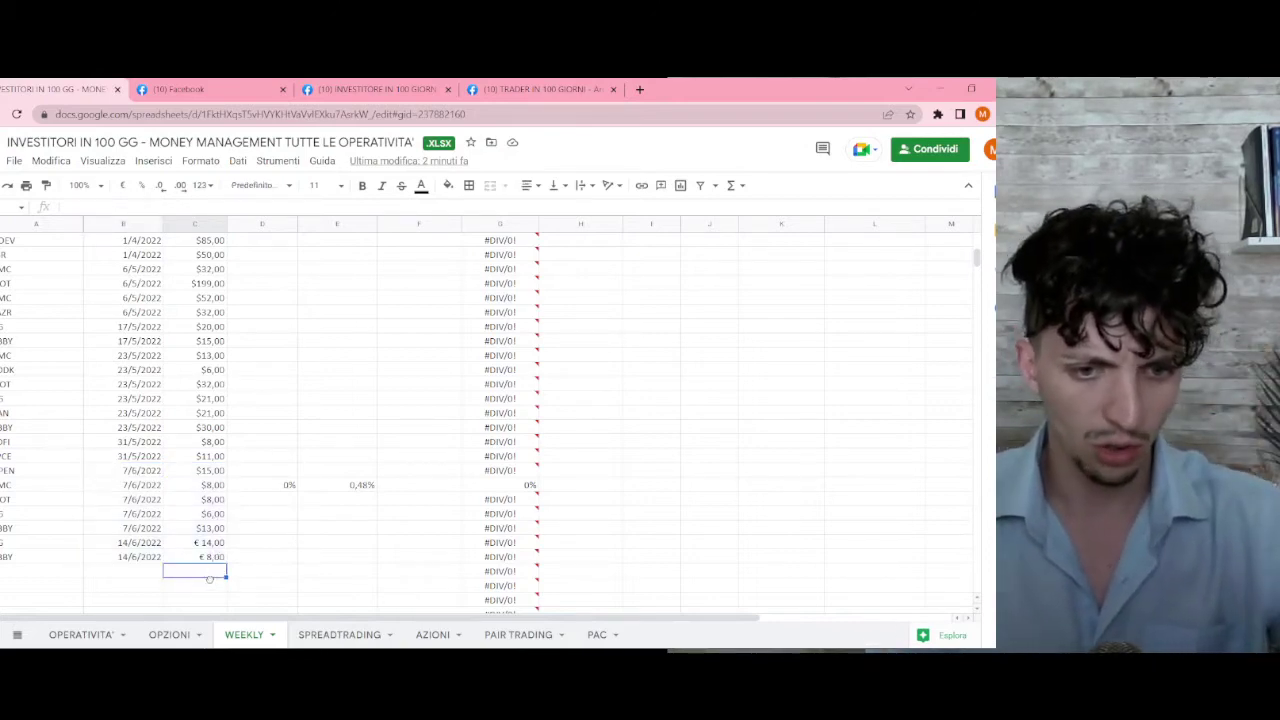
left_click(207, 586)
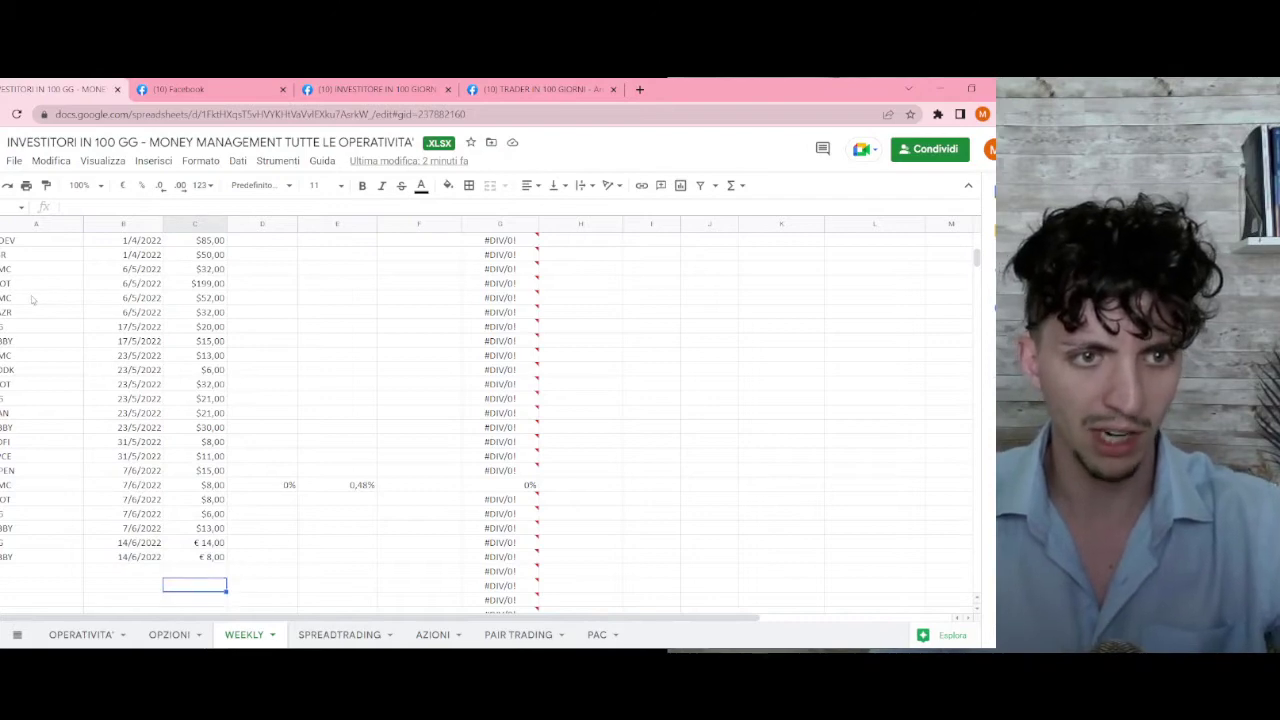
left_click(73, 207)
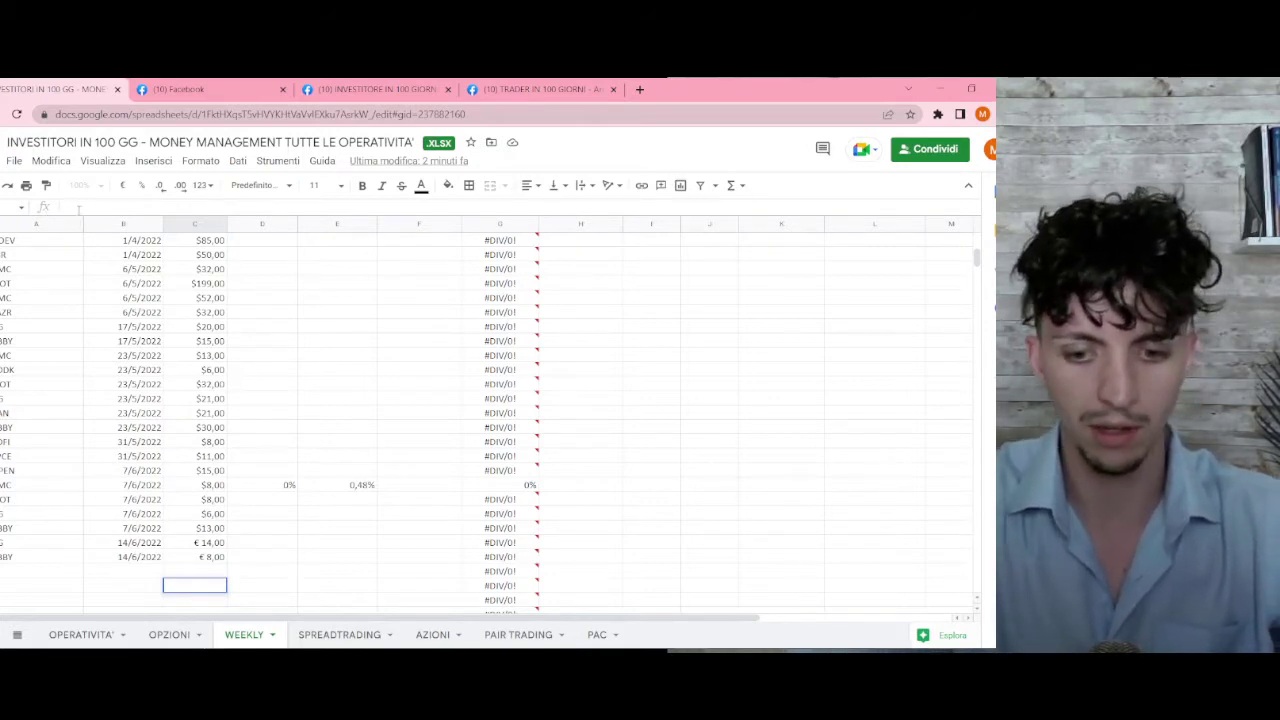
type("=so")
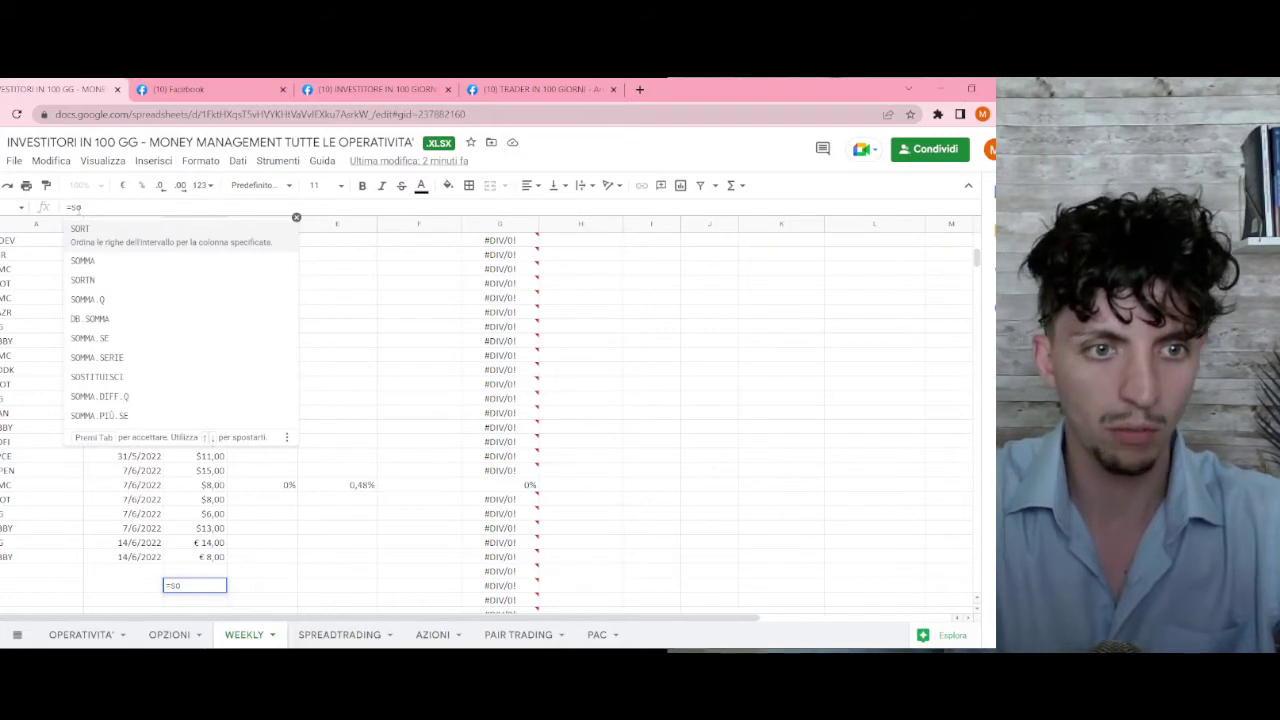
left_click(100, 250)
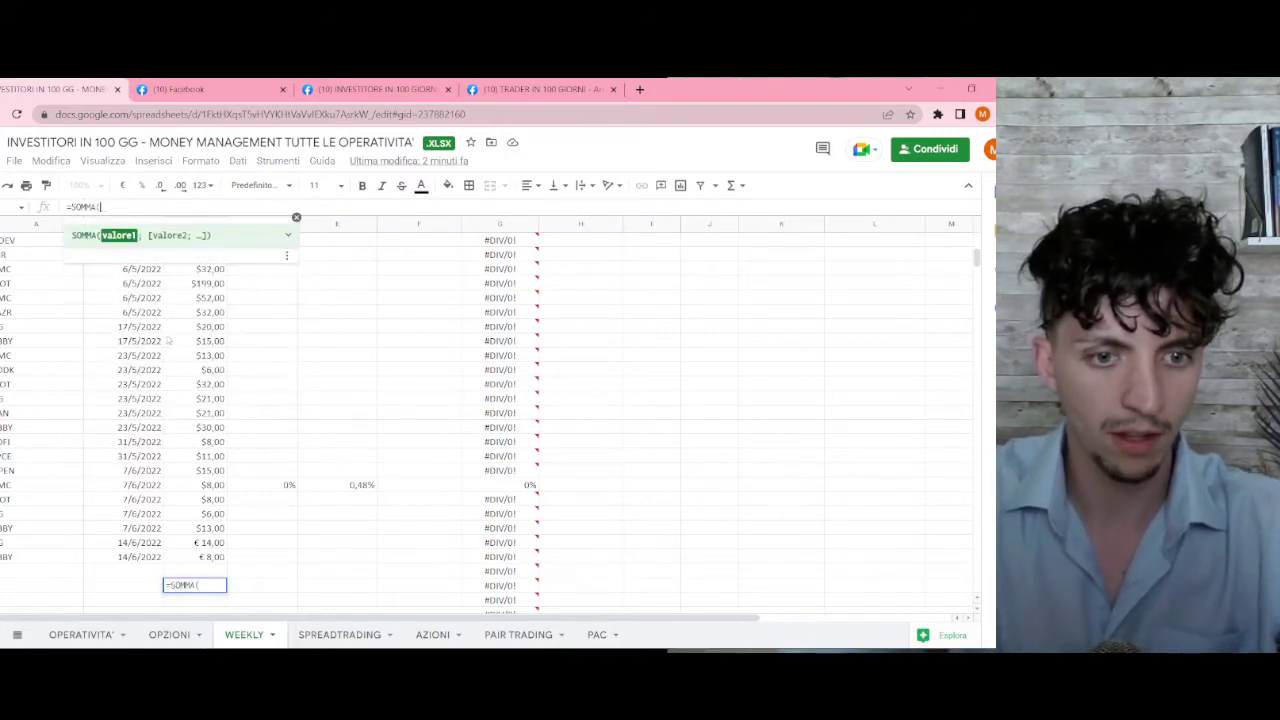
left_click_drag(198, 469, 208, 557)
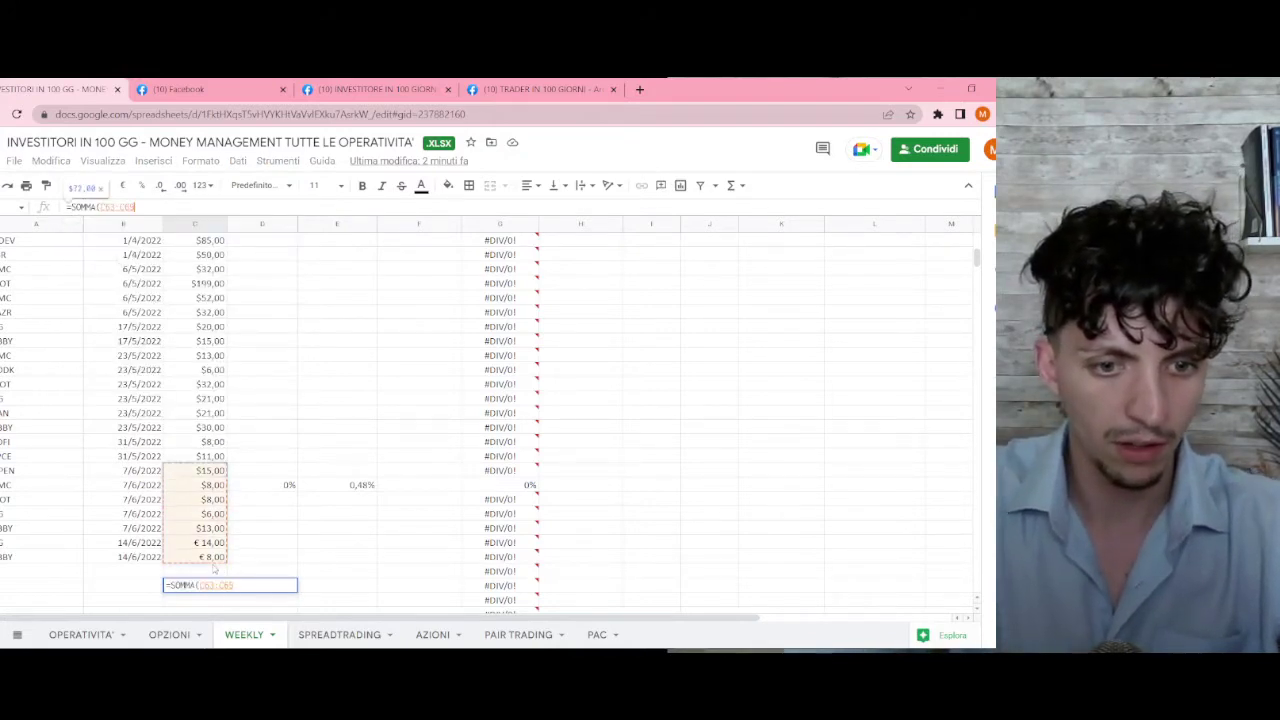
key("Return")
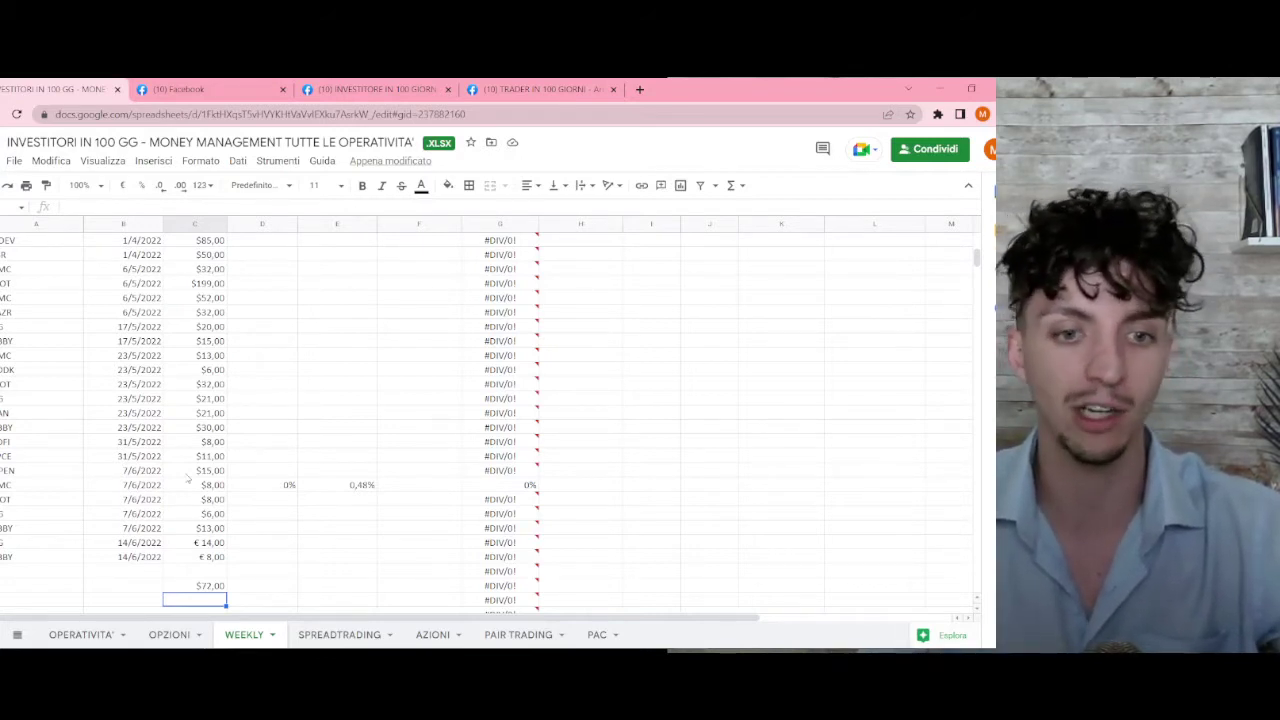
- Inspect the TOTALE P&L formula above the closed trades on the WEEKLY sheet
scroll(230, 465, "up", 4)
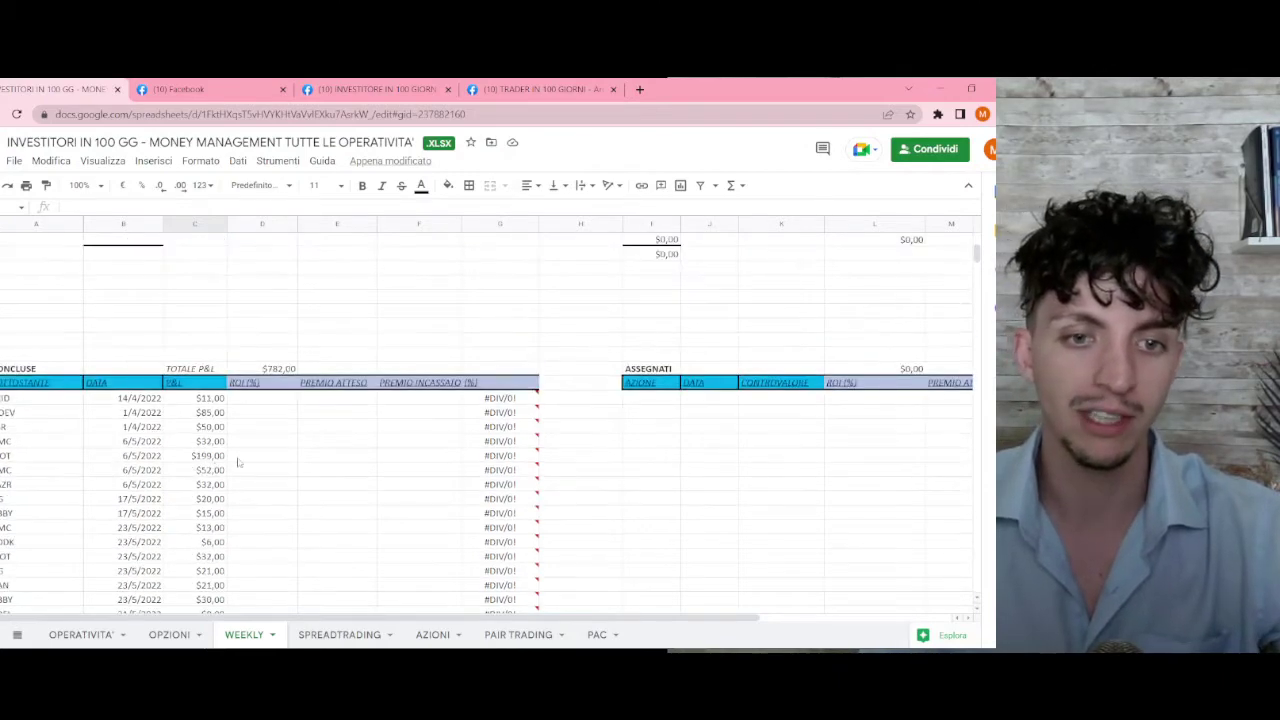
left_click(264, 369)
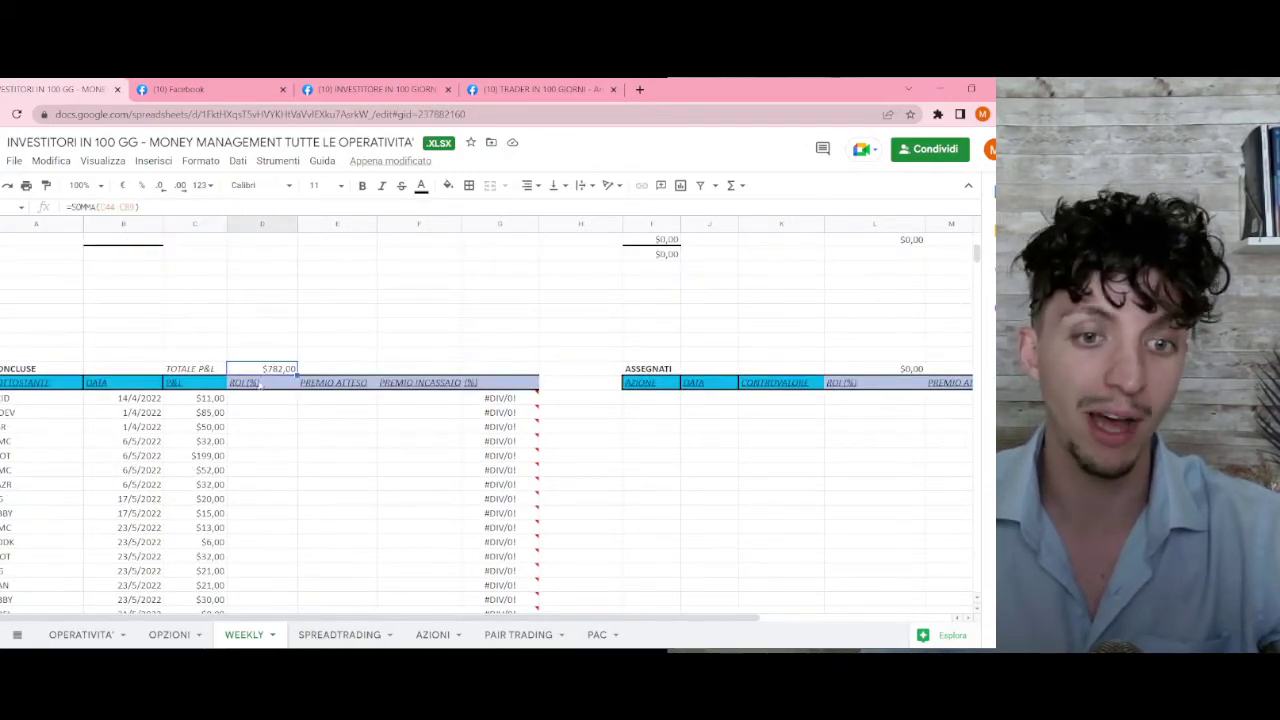
scroll(260, 386, "down", 3)
scroll(265, 373, "up", 2)
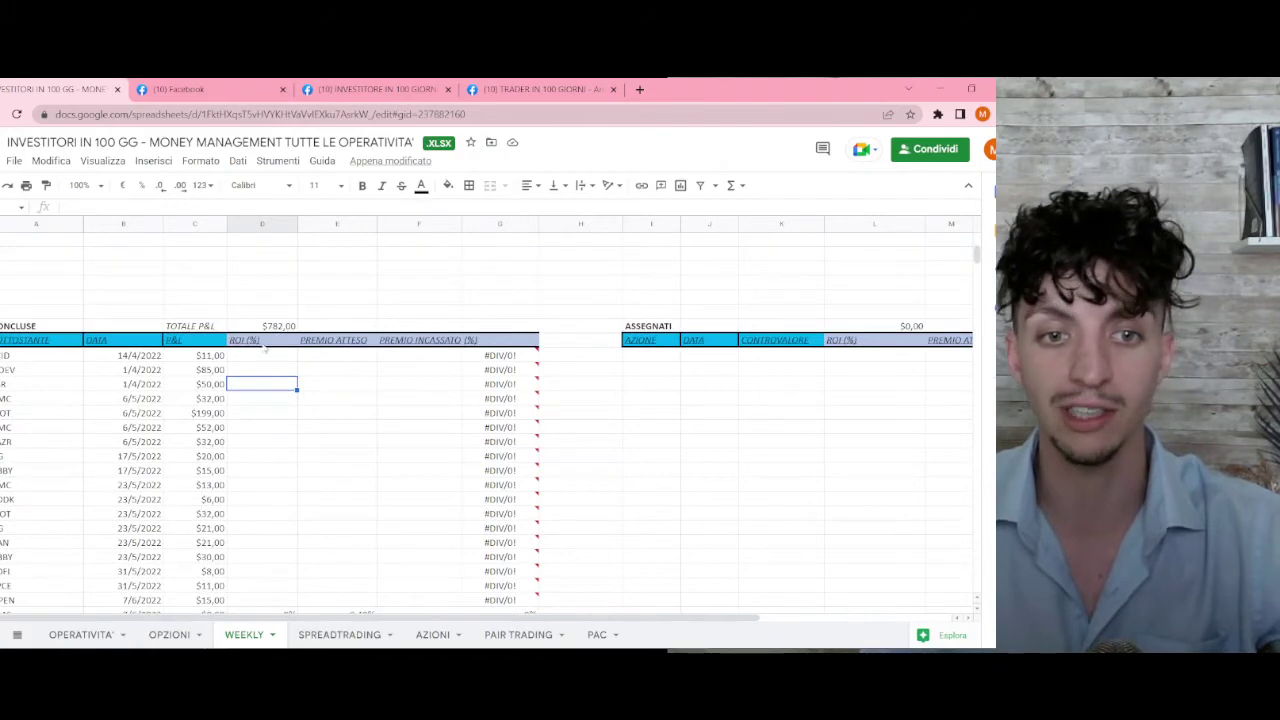
left_click(272, 328)
- Check the CAPITALE cell in the WEEKLY summary, then return to the list of closed trades
scroll(276, 340, "up", 10)
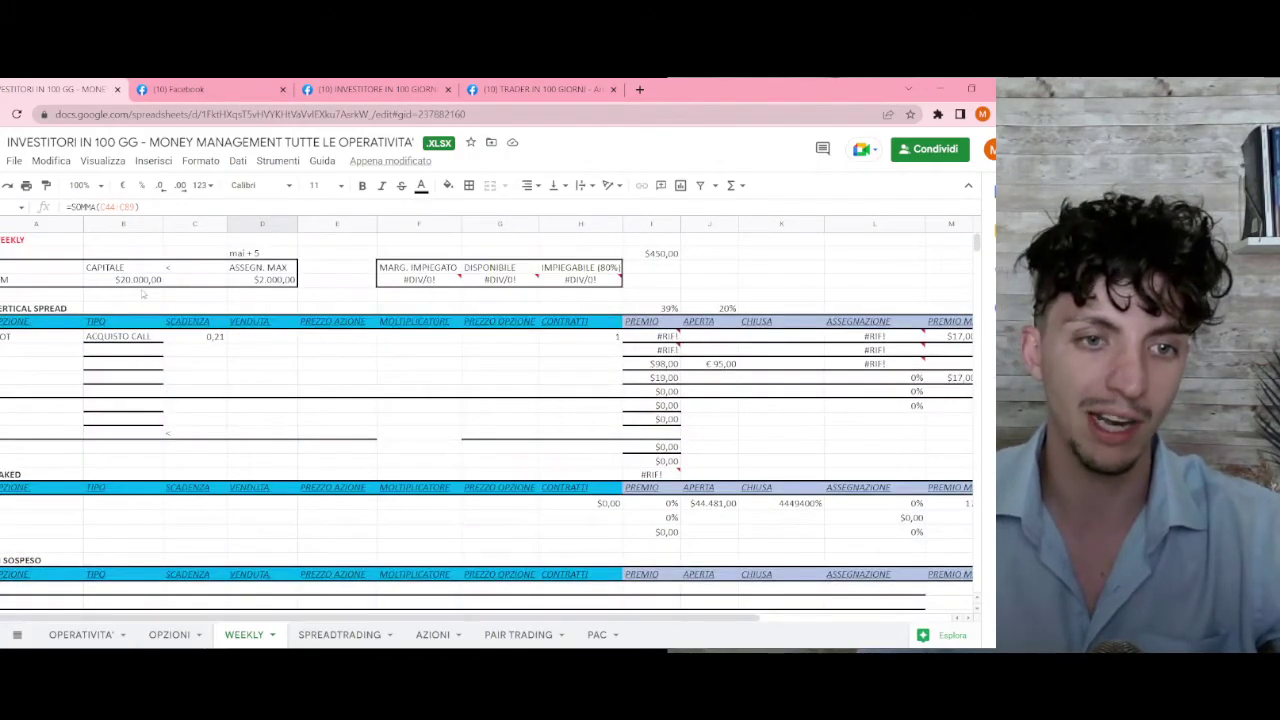
left_click(130, 268)
left_click(130, 280)
scroll(256, 330, "down", 10)
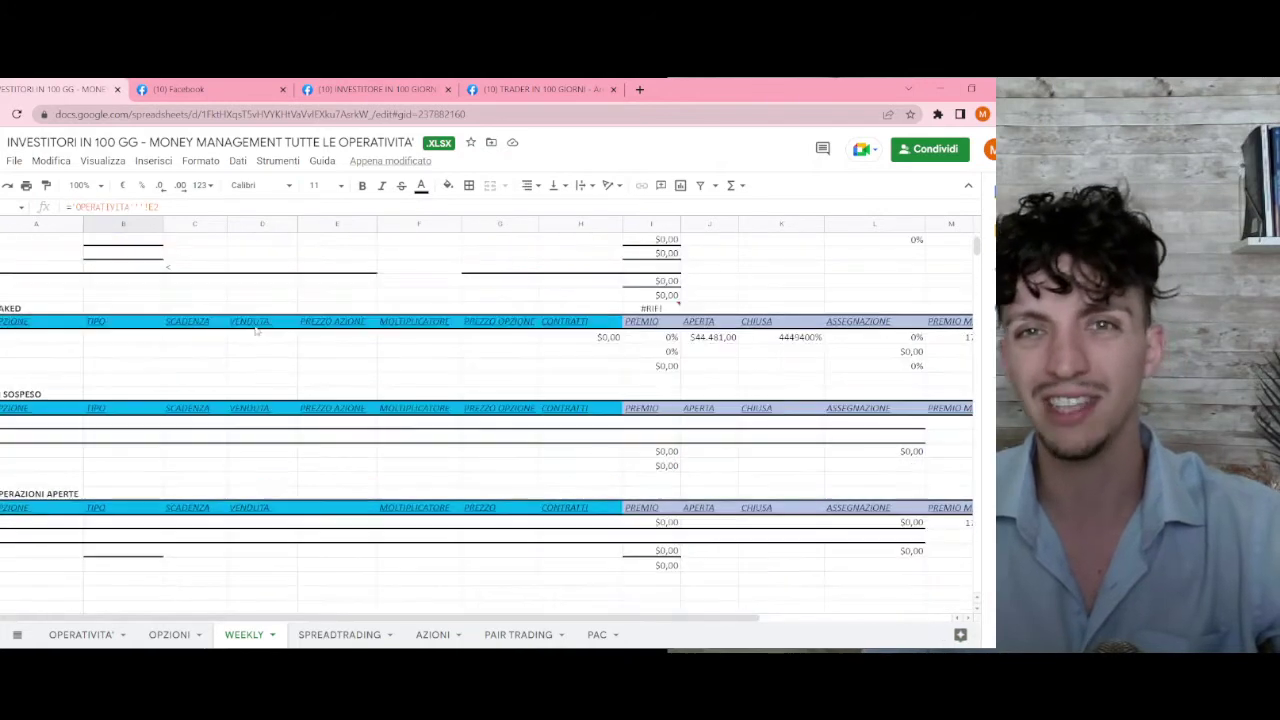
scroll(256, 330, "down", 3)
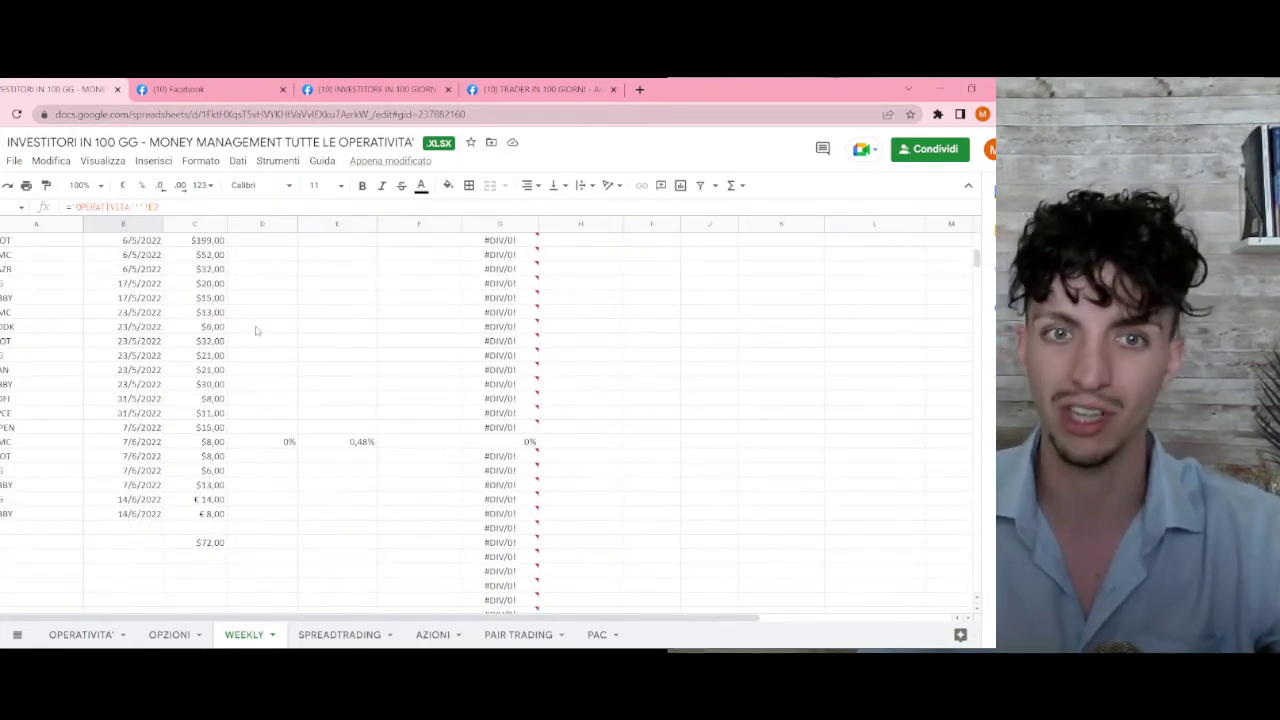
scroll(256, 331, "up", 4)
scroll(256, 331, "down", 3)
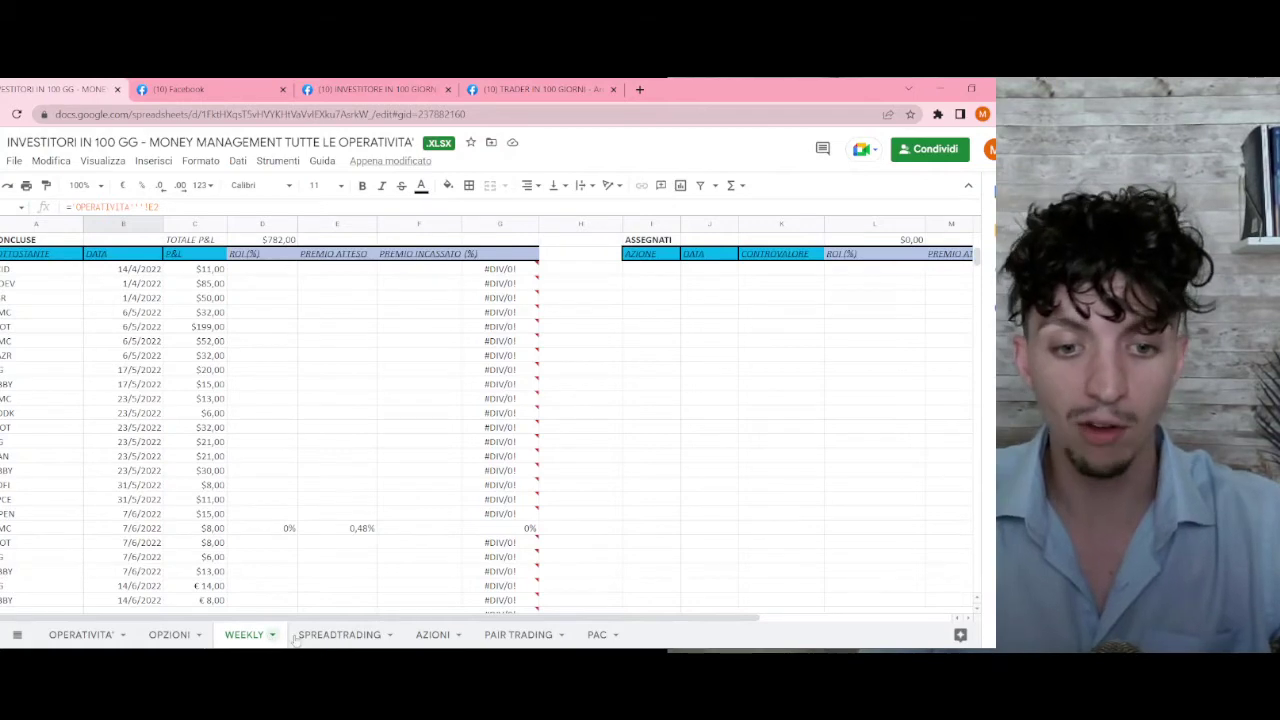
- Go to the SPREADTRADING sheet and examine the P&L of the two closed spread trades
left_click(340, 635)
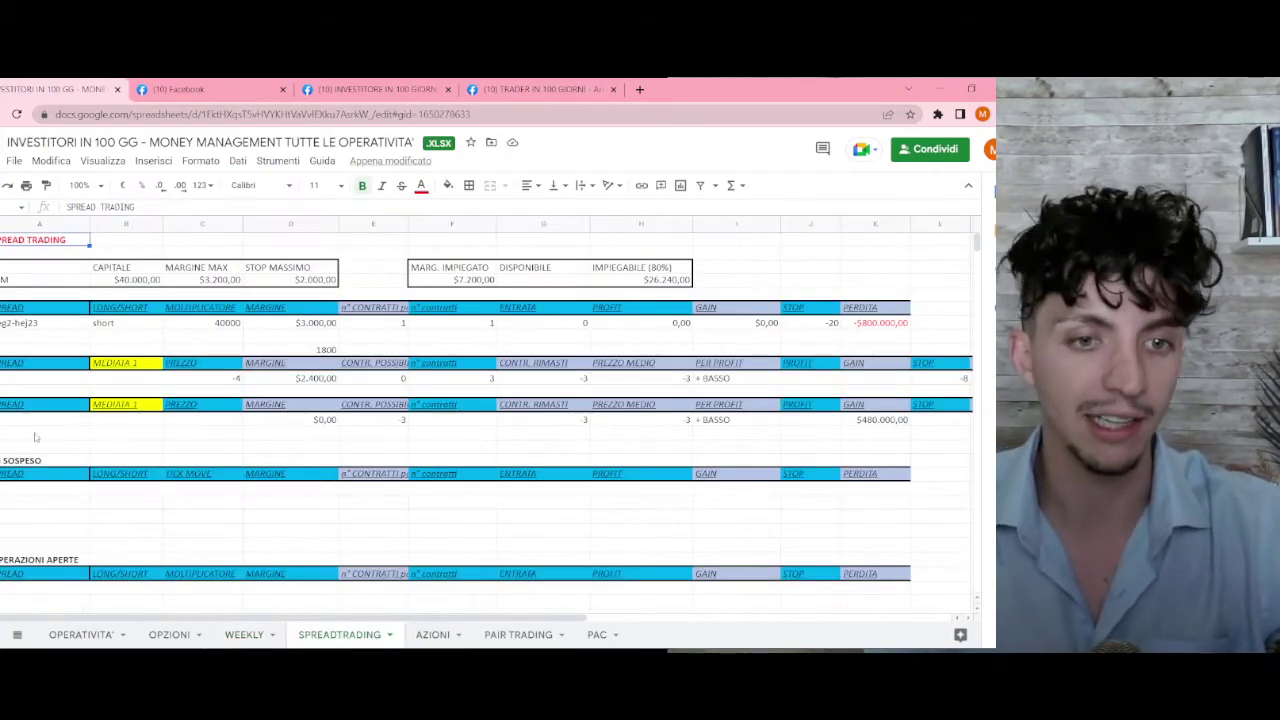
scroll(64, 481, "down", 3)
scroll(63, 470, "down", 1)
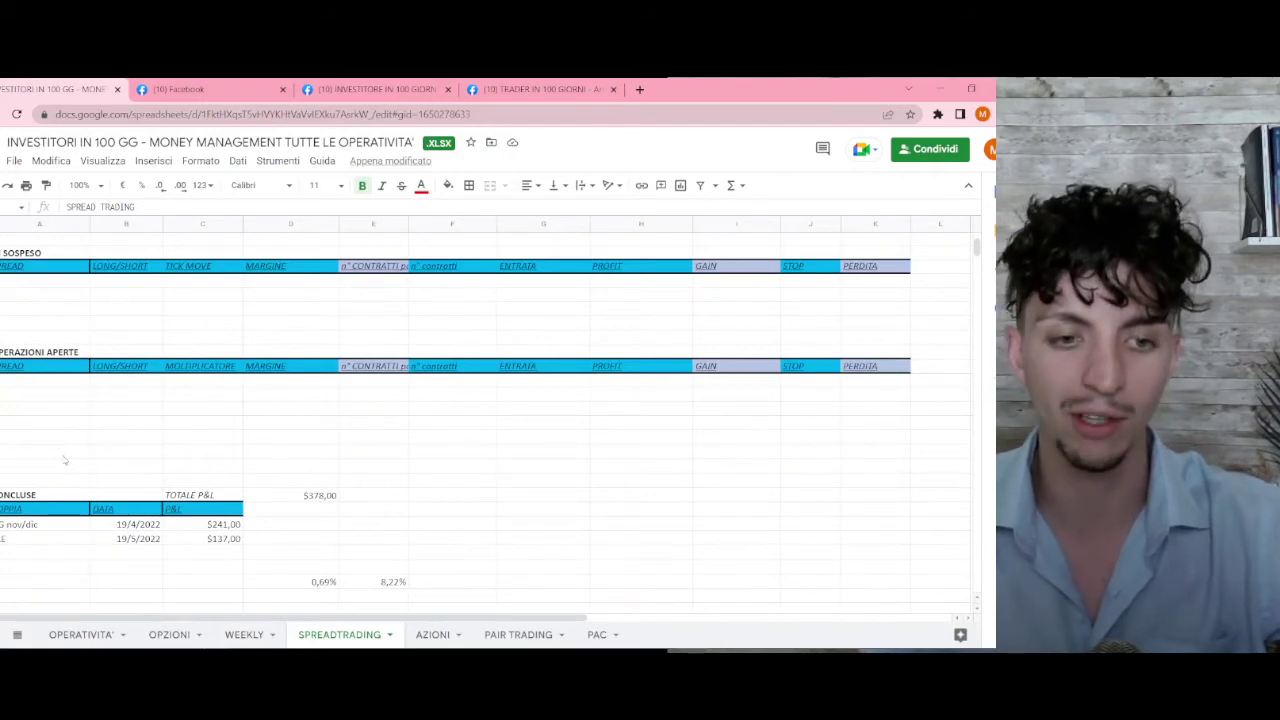
scroll(87, 455, "down", 1)
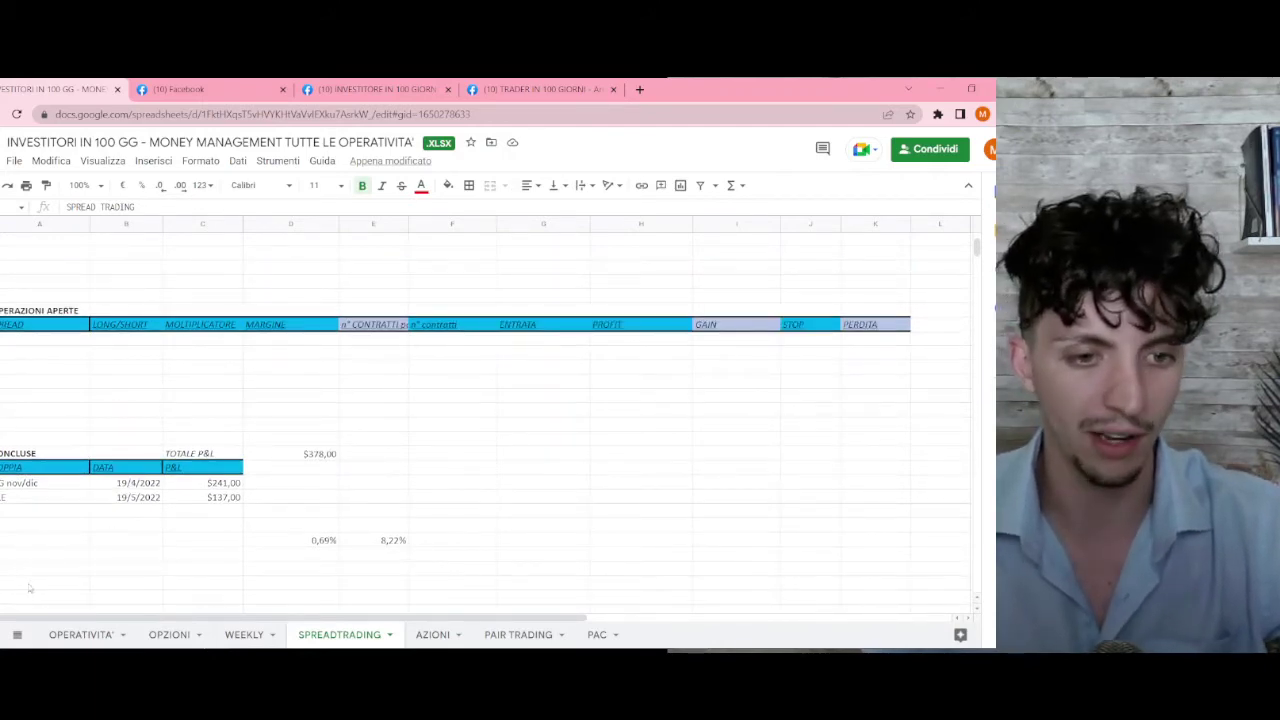
left_click(35, 485)
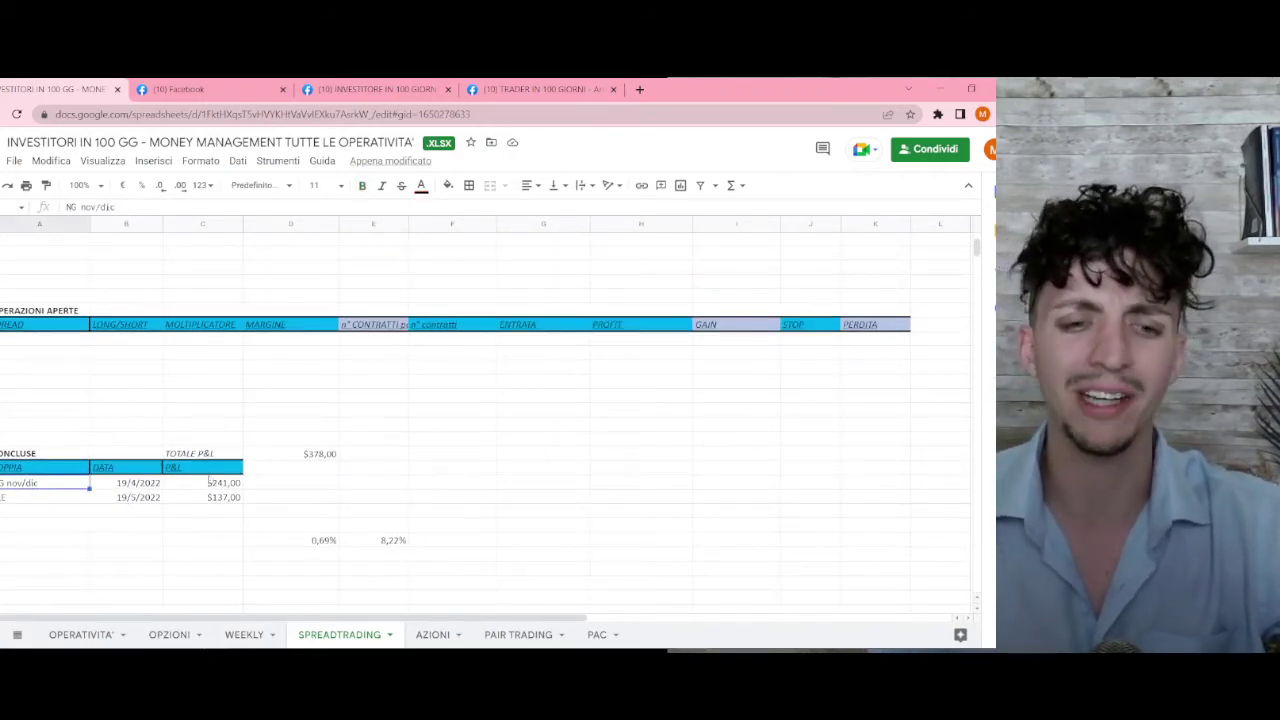
left_click(211, 484)
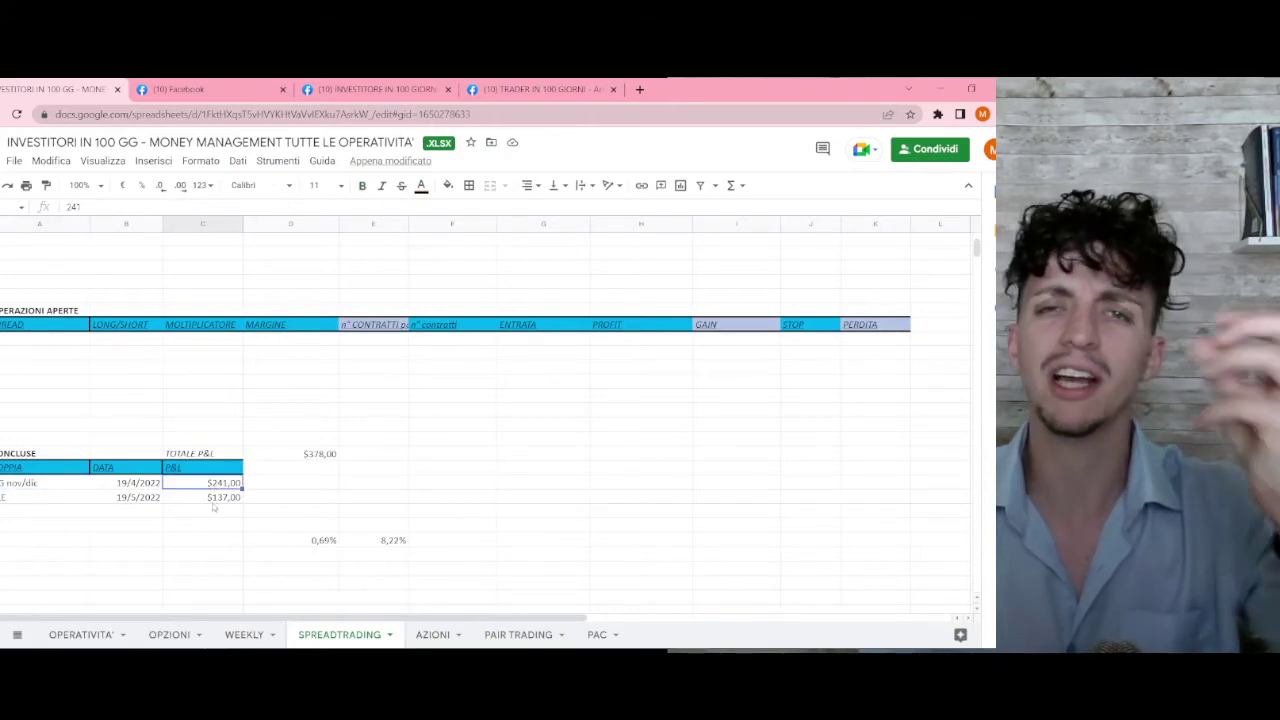
key("Down")
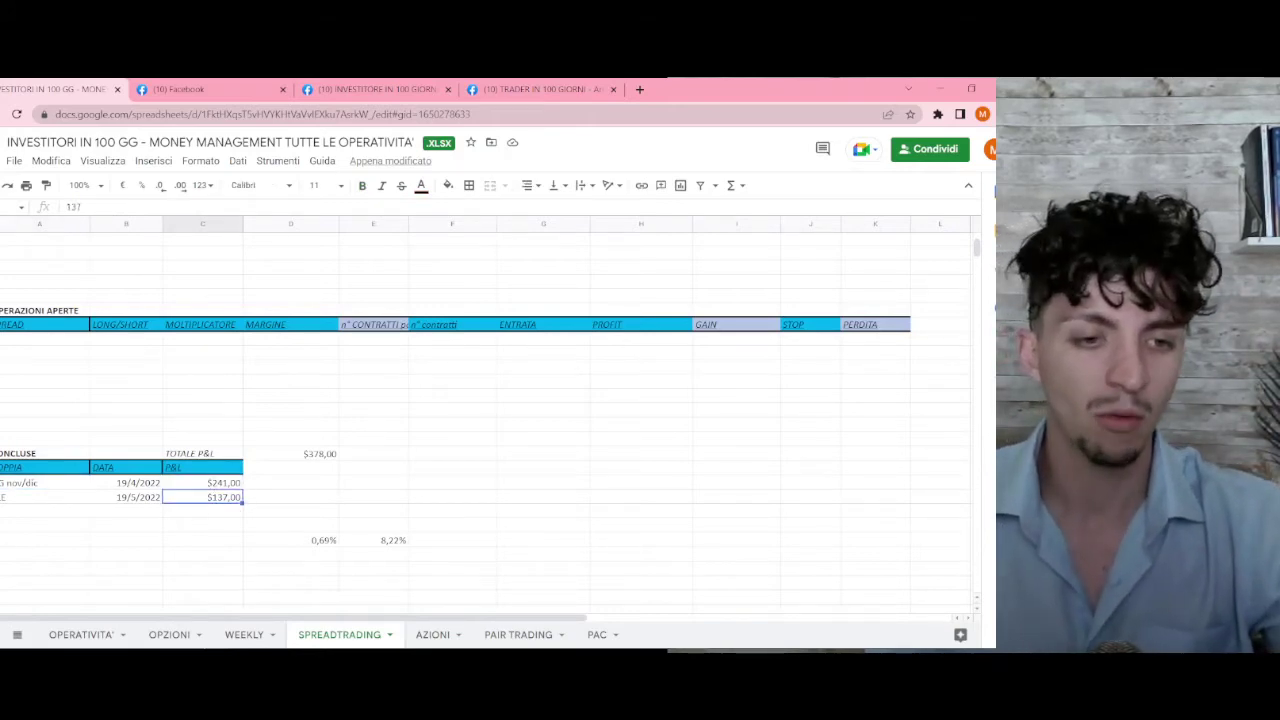
left_click(26, 514)
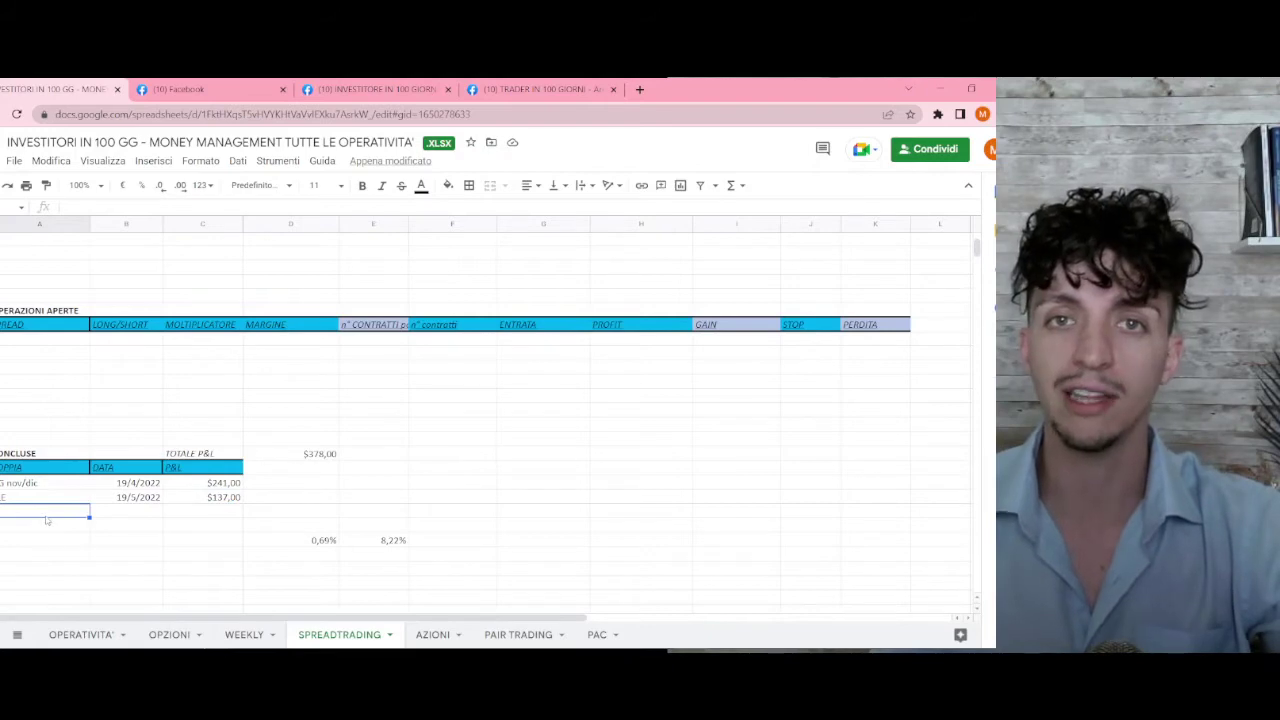